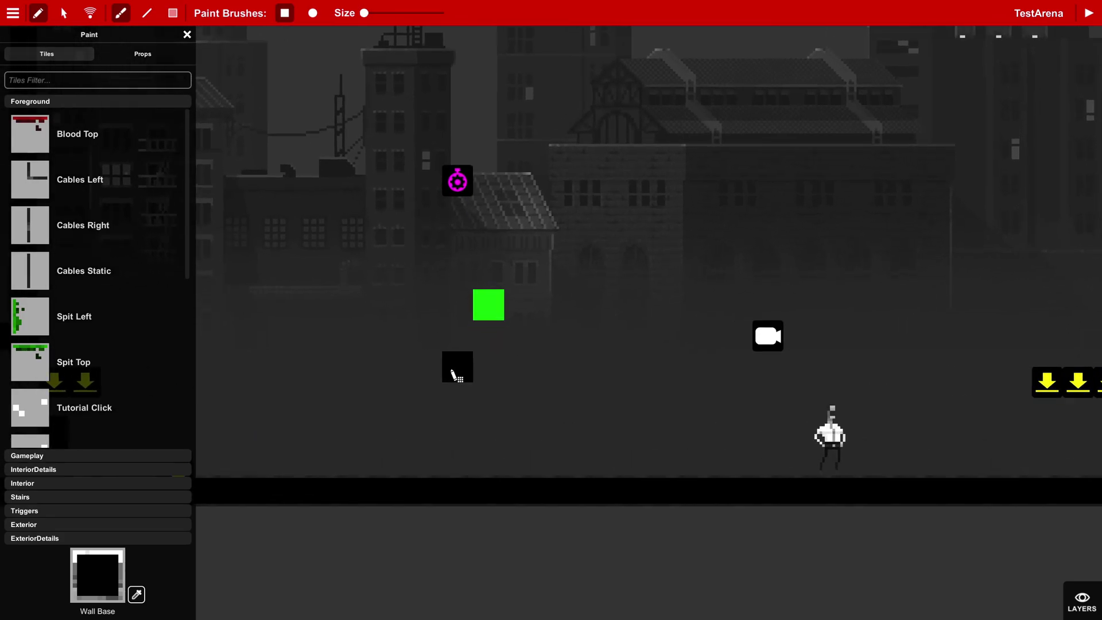
Select the HUD Control trigger in the level and inspect its On Update HUD settings.
scroll(455, 371, down, 2)
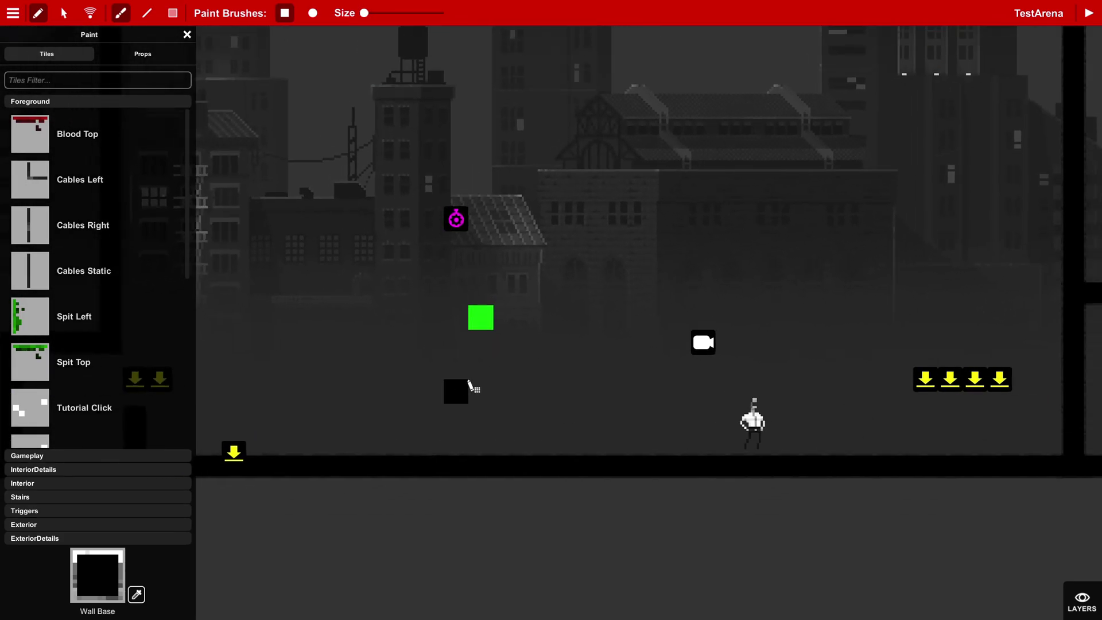
middle_drag(468, 382, 637, 407)
middle_drag(479, 320, 789, 370)
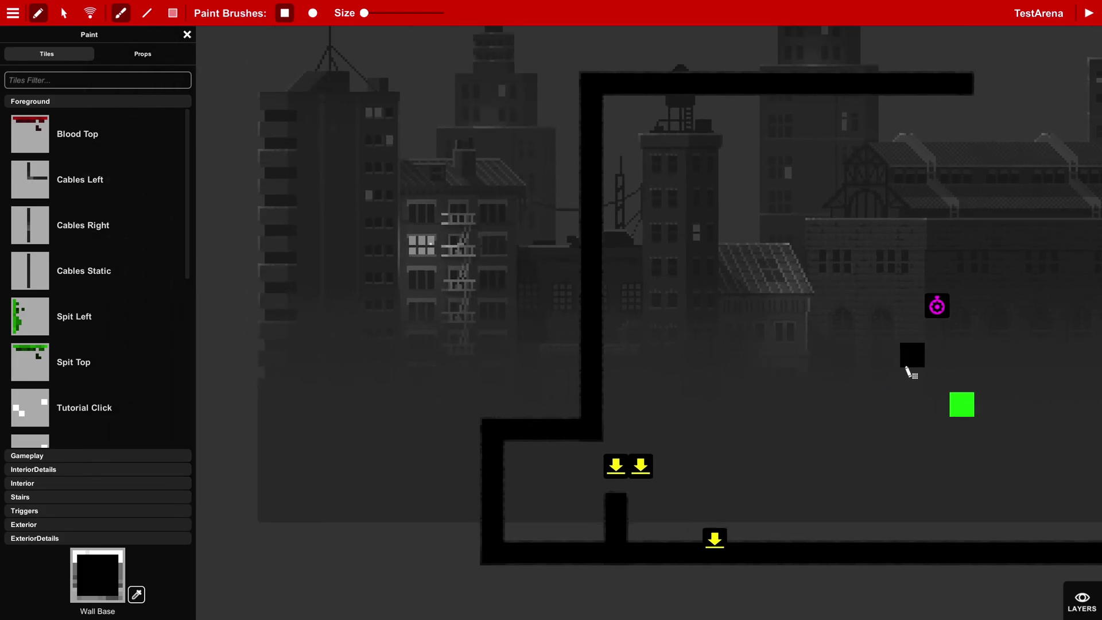
middle_drag(908, 372, 503, 337)
click(65, 13)
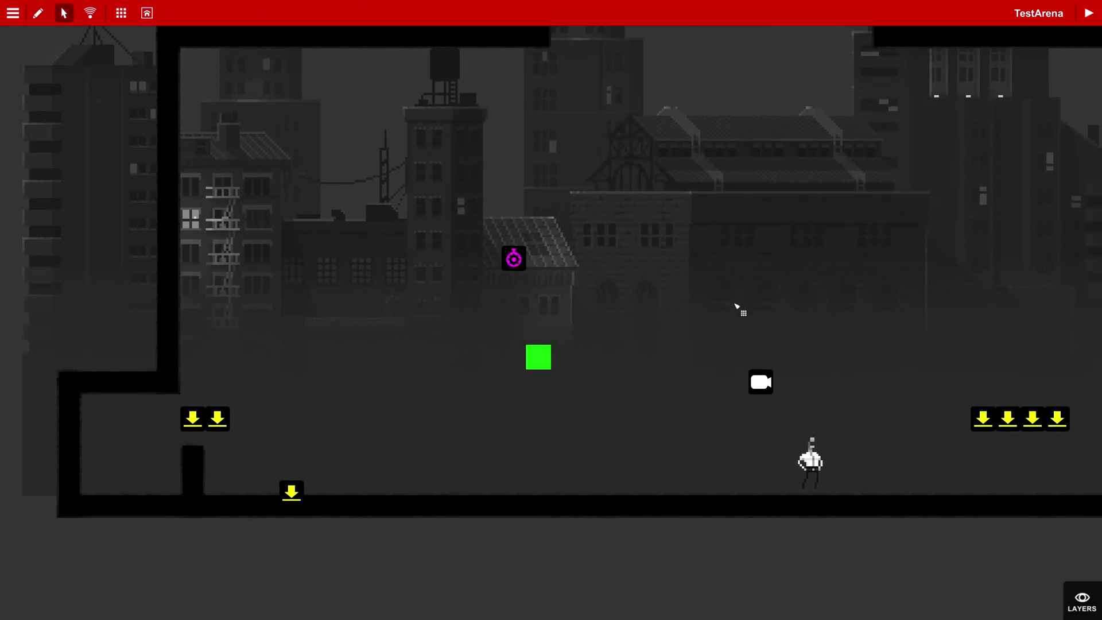
scroll(770, 343, up, 2)
click(409, 222)
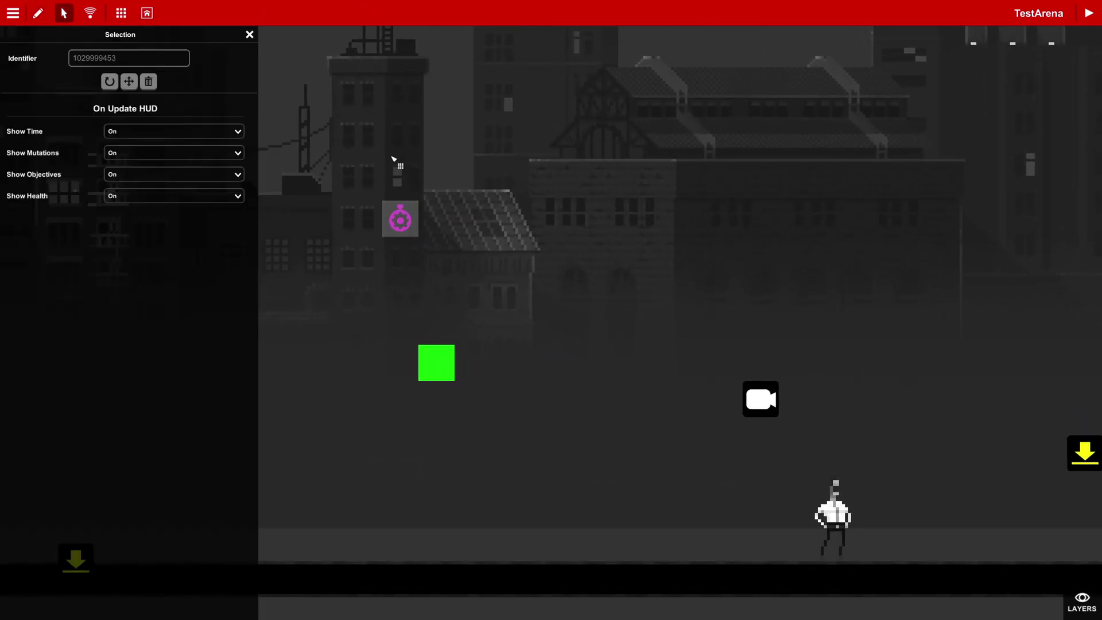
scroll(385, 150, down, 5)
scroll(349, 141, up, 4)
scroll(313, 159, down, 2)
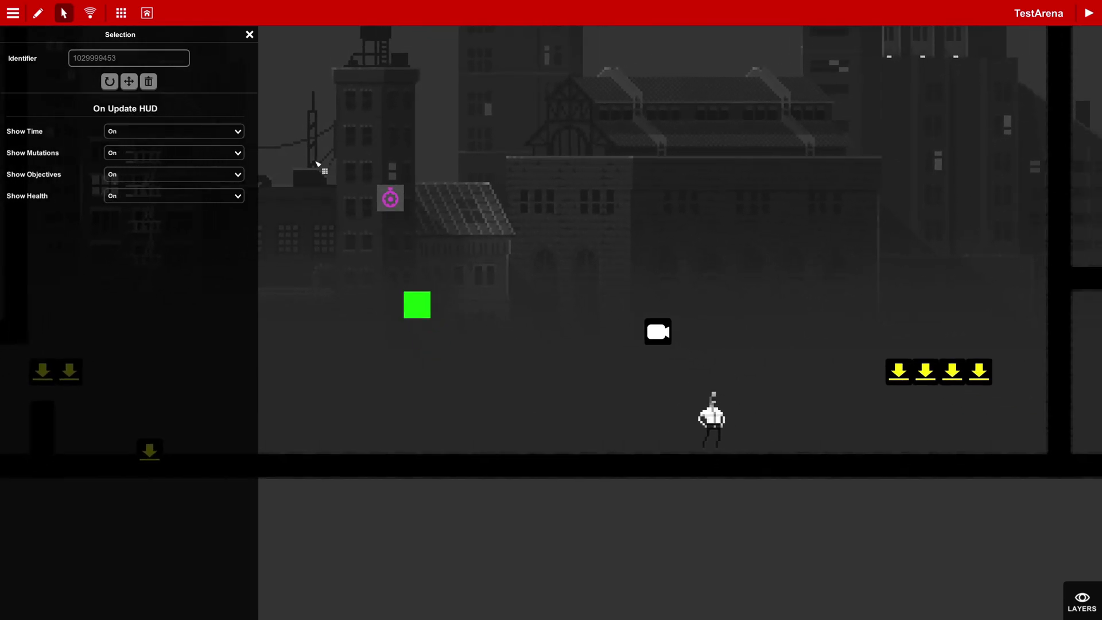
middle_drag(527, 179, 580, 199)
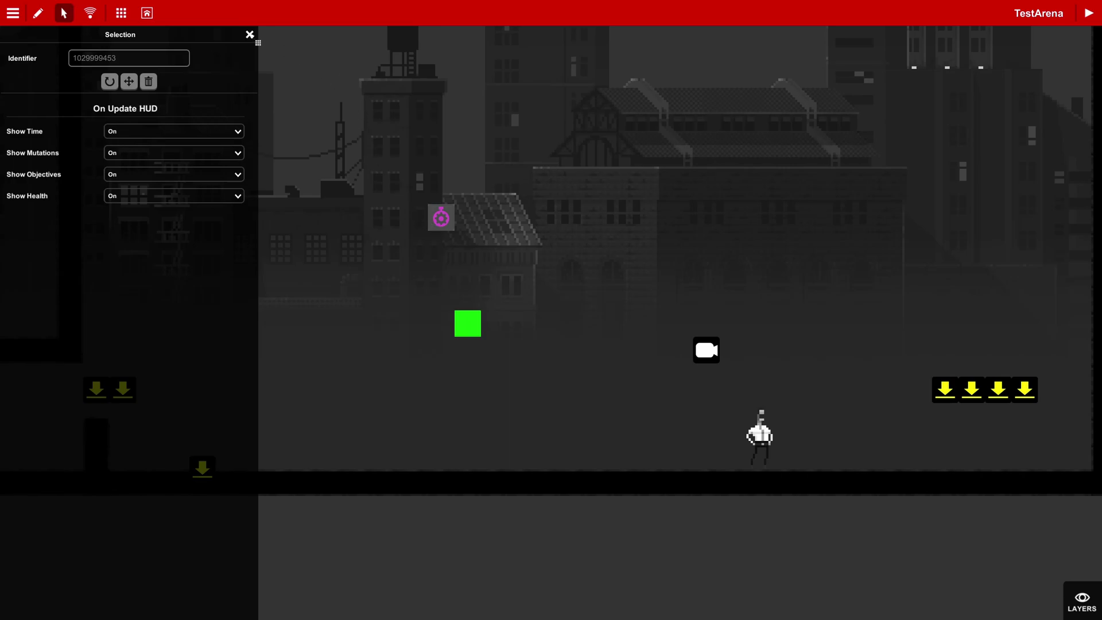
click(250, 35)
Filter the paintable tiles by "hud" to find the HUD Control trigger.
click(37, 13)
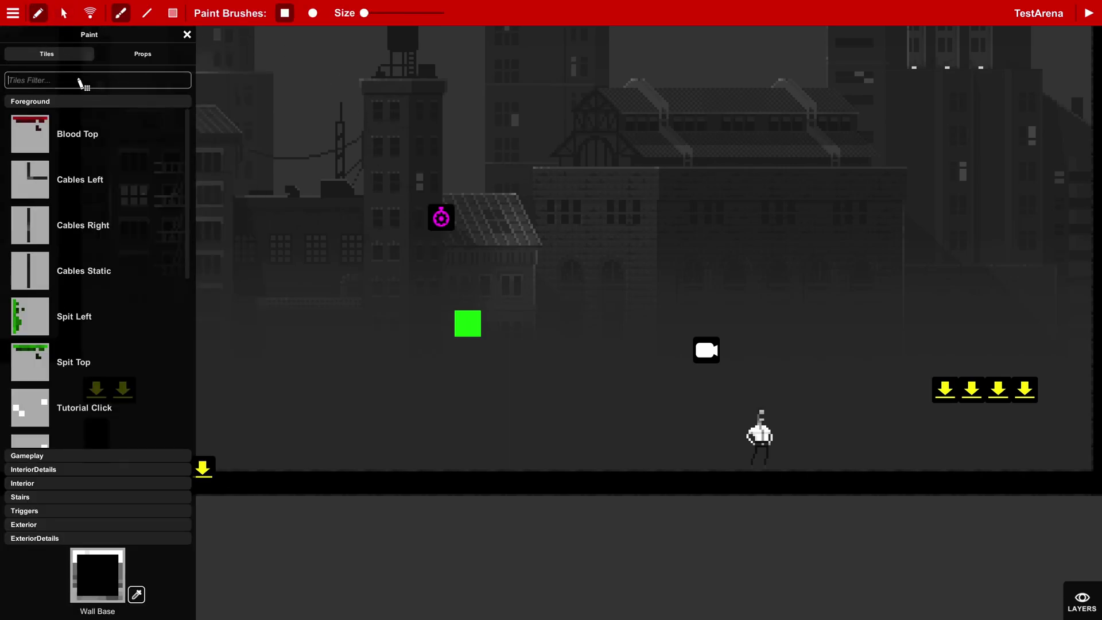
text(hud)
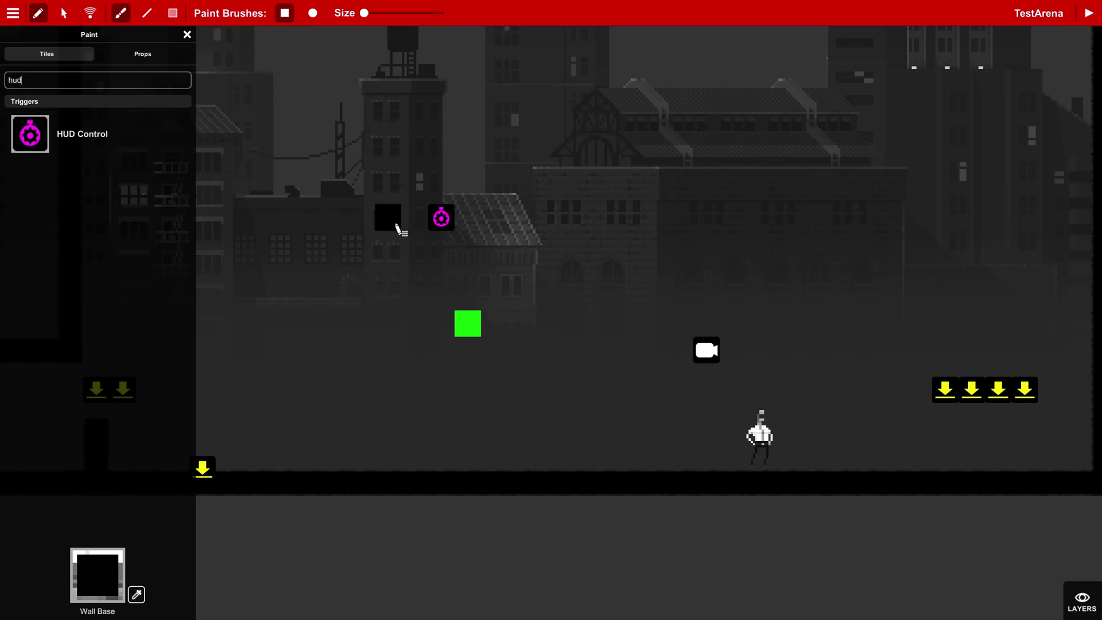
Set Show Health to On for the HUD Control trigger above the green start block.
click(64, 12)
click(435, 218)
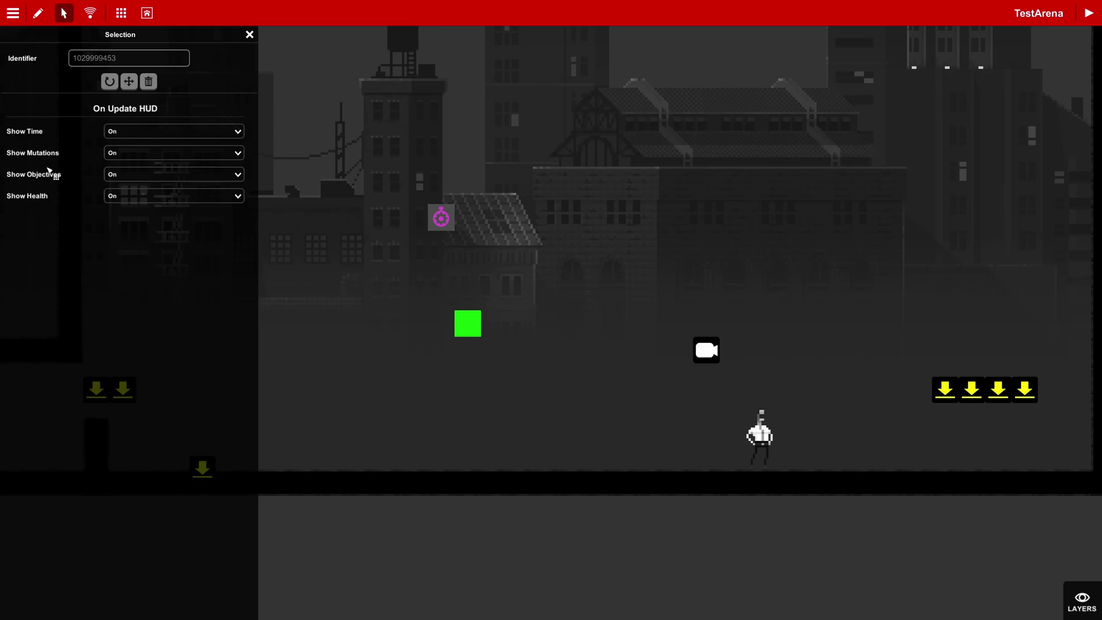
click(130, 196)
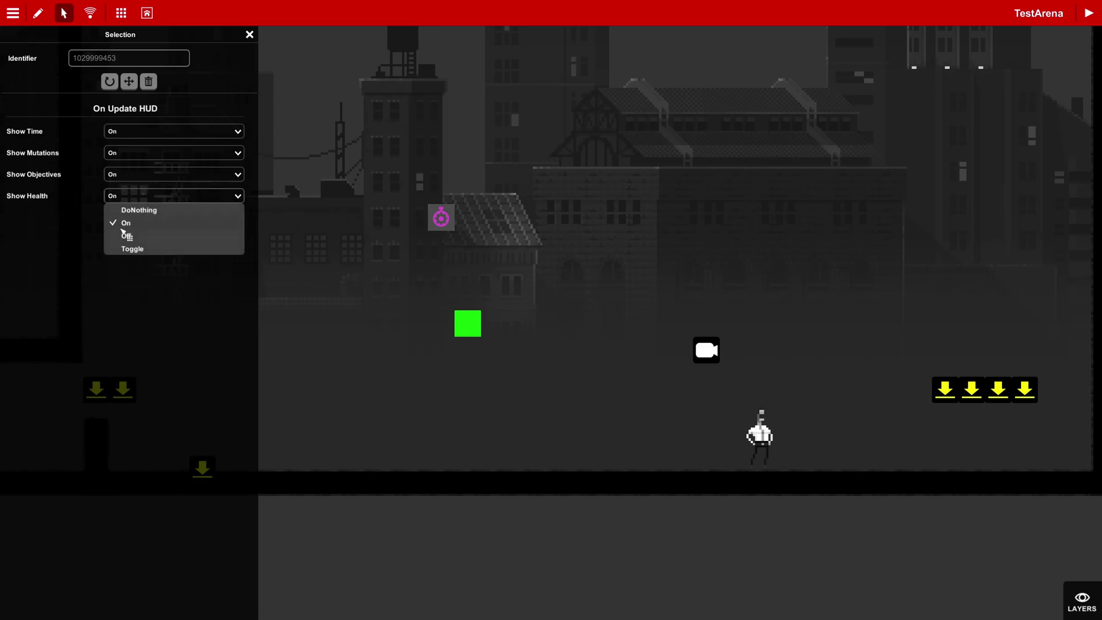
click(152, 224)
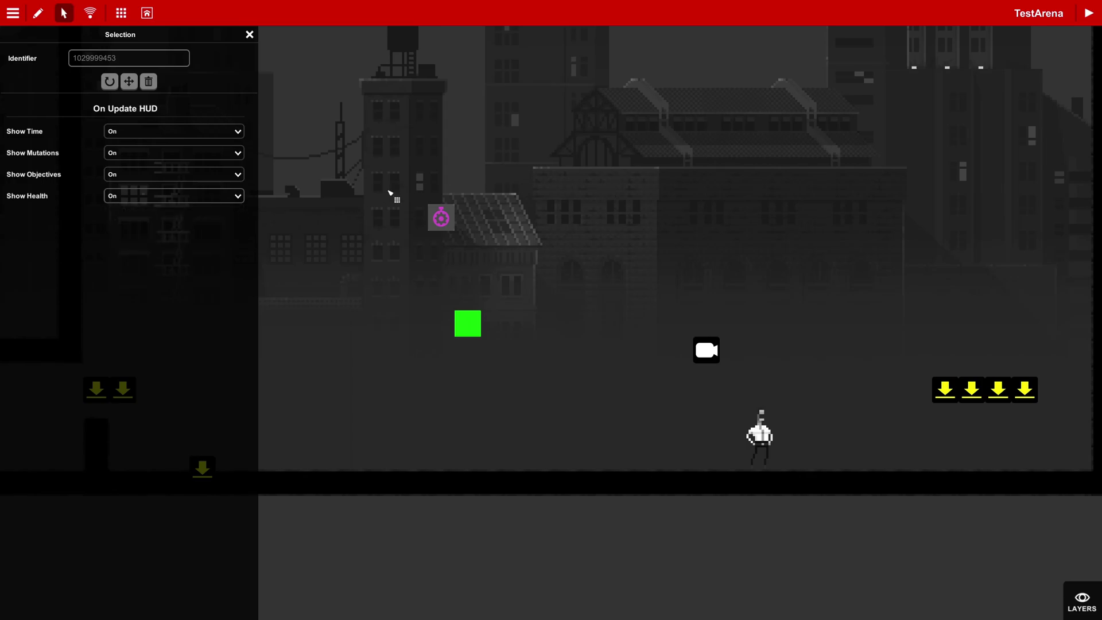
click(250, 36)
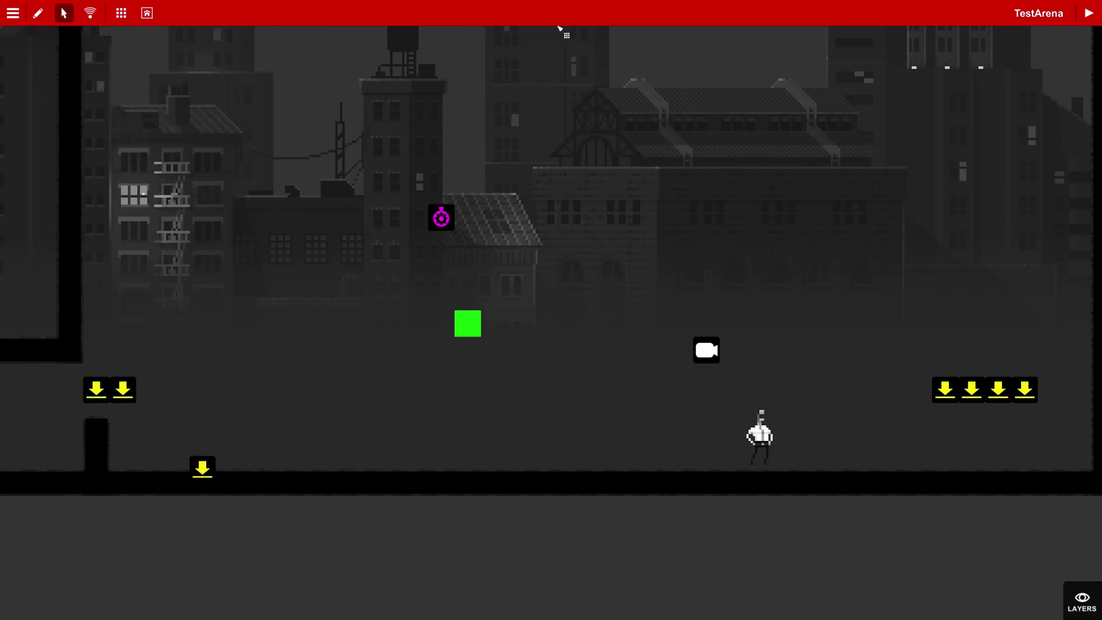
Enable Register Health Bar in the Target settings of the white-shirted boss character.
scroll(861, 387, up, 3)
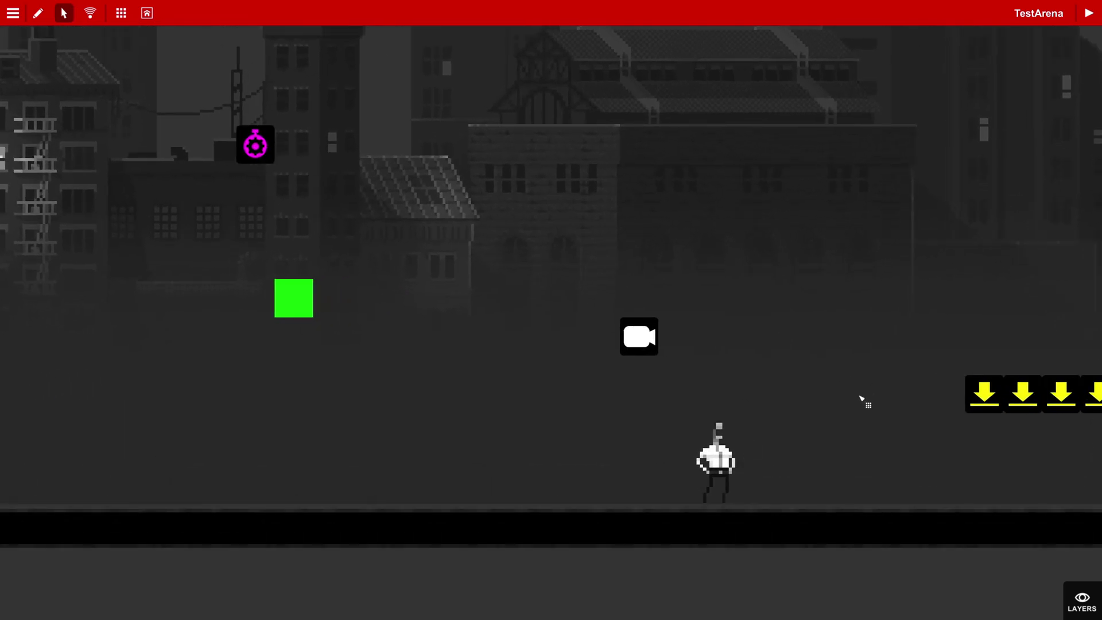
click(731, 463)
scroll(738, 382, down, 3)
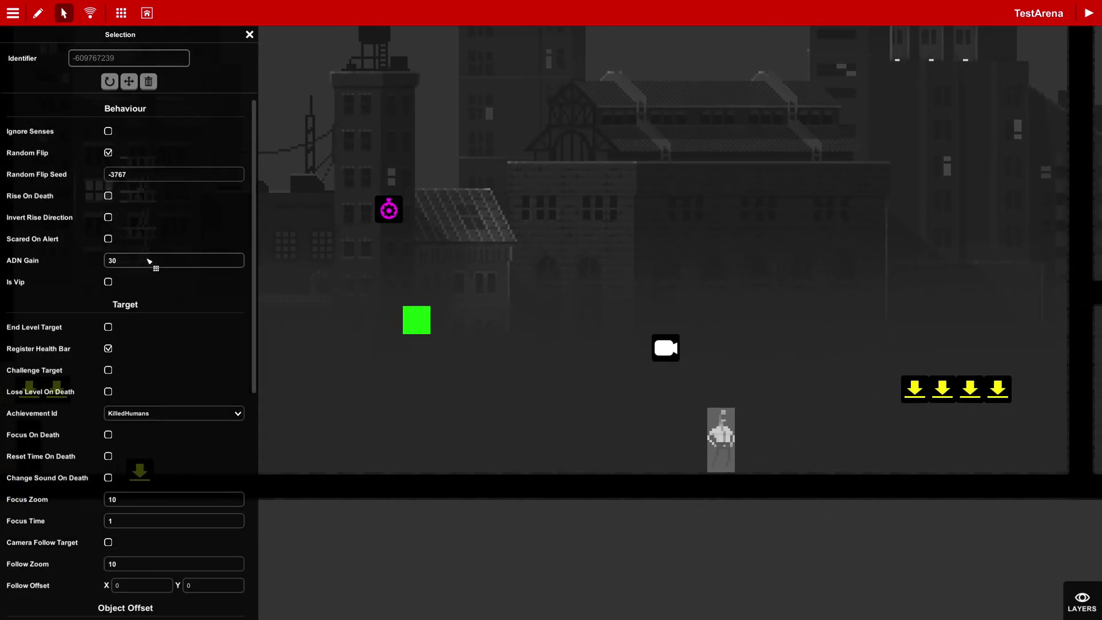
middle_drag(525, 342, 1008, 379)
middle_drag(947, 451, 48, 299)
middle_drag(338, 305, 631, 349)
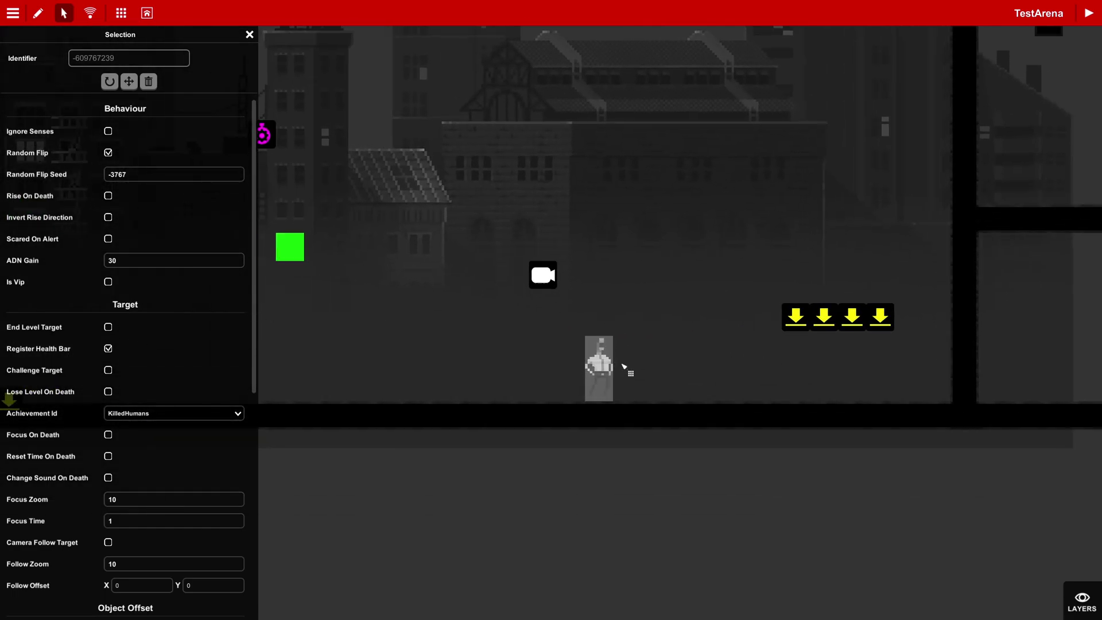
scroll(624, 367, up, 4)
scroll(494, 360, down, 3)
middle_drag(376, 345, 496, 372)
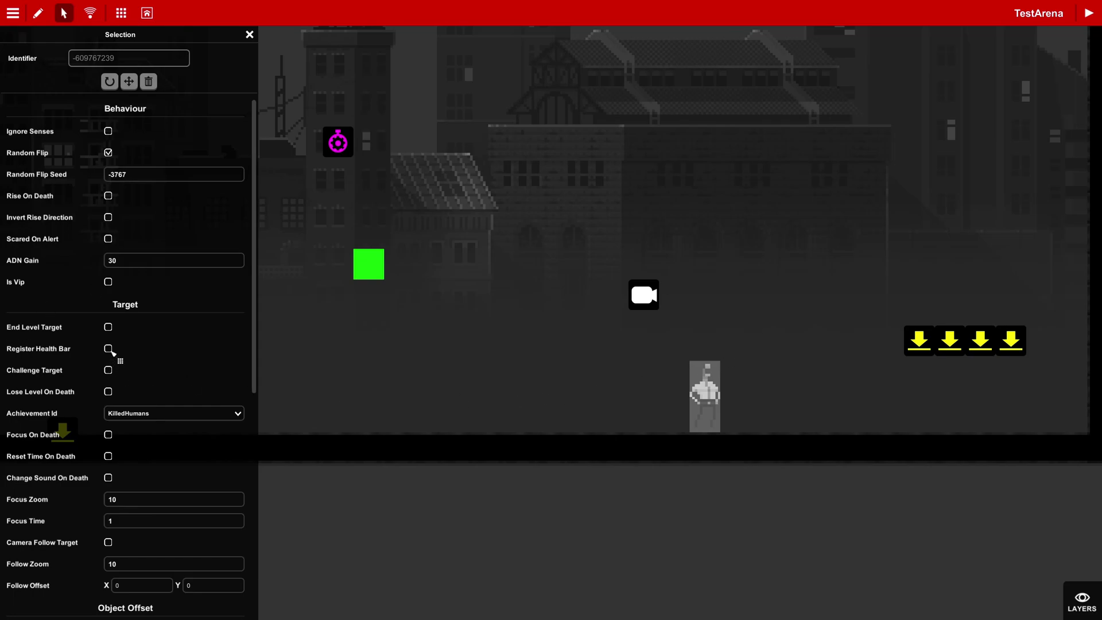
click(108, 348)
Set the HUD Control trigger's Show Health option to Toggle and close its settings.
mouse_move(428, 290)
middle_down()
mouse_move(576, 320)
mouse_move(773, 305)
mouse_move(592, 331)
middle_up()
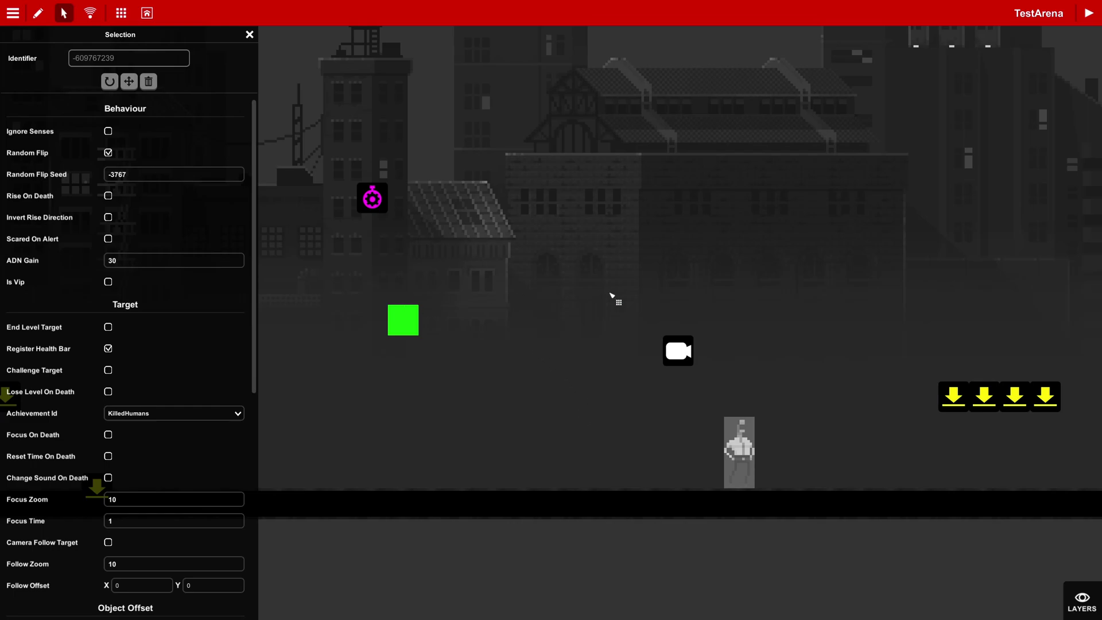
middle_drag(363, 290, 612, 294)
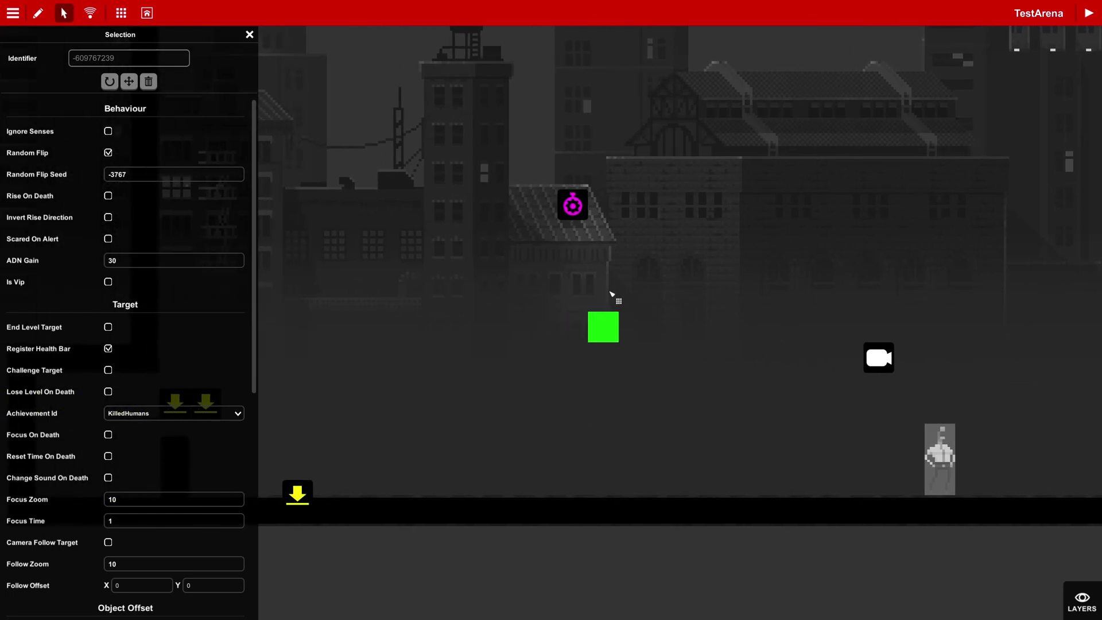
middle_drag(471, 152, 499, 288)
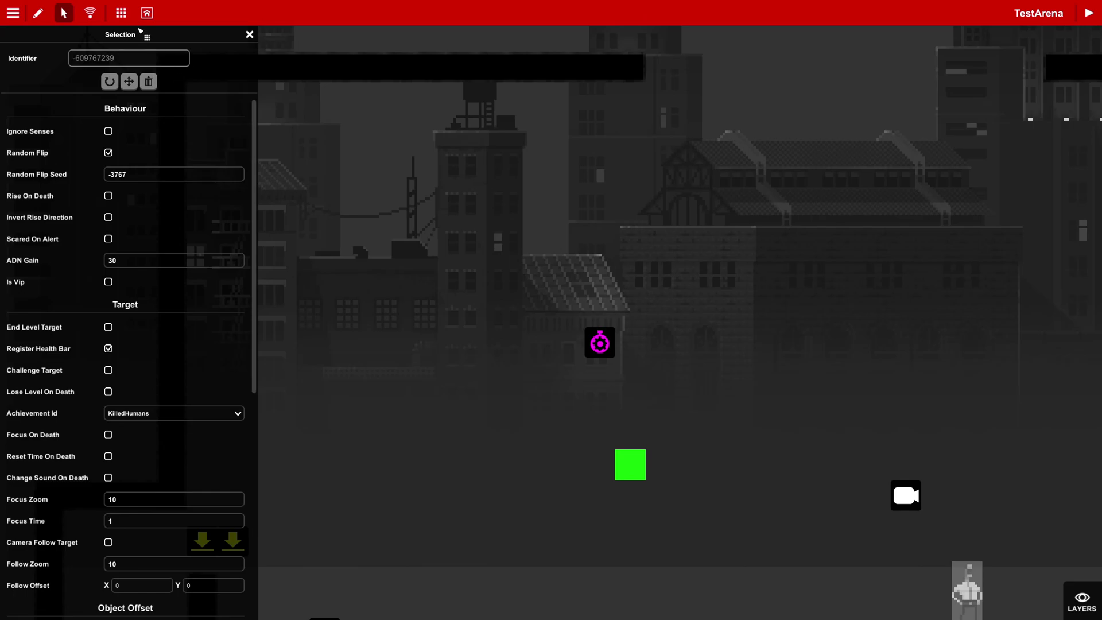
click(615, 347)
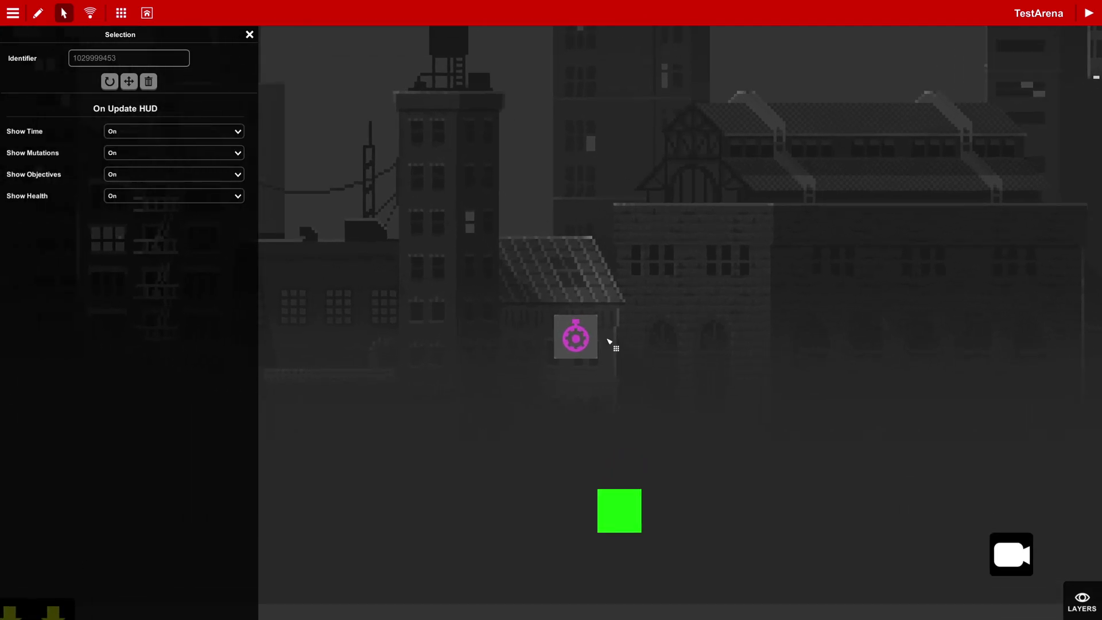
click(117, 194)
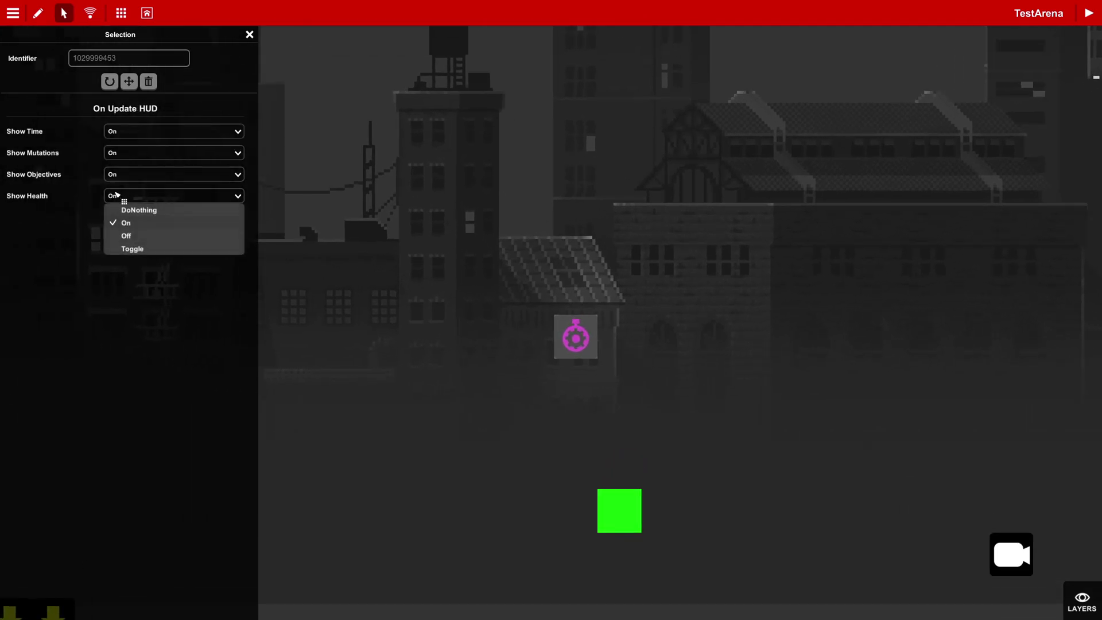
click(130, 249)
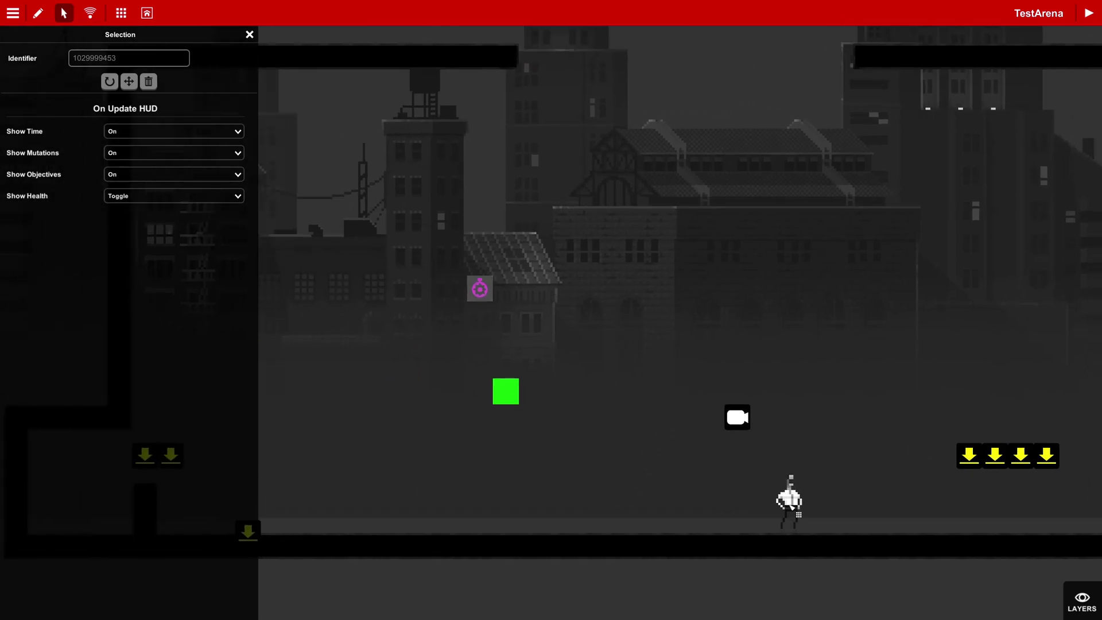
click(251, 34)
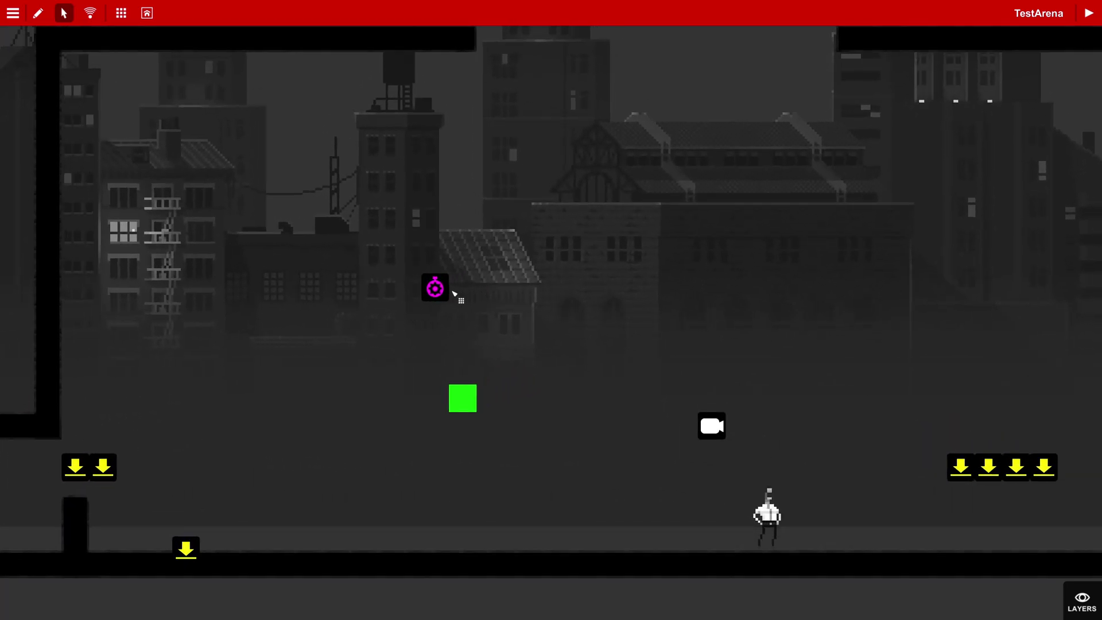
Review the settings of the HUD Control trigger and the boss character's Target options.
scroll(635, 296, down, 3)
scroll(827, 382, up, 3)
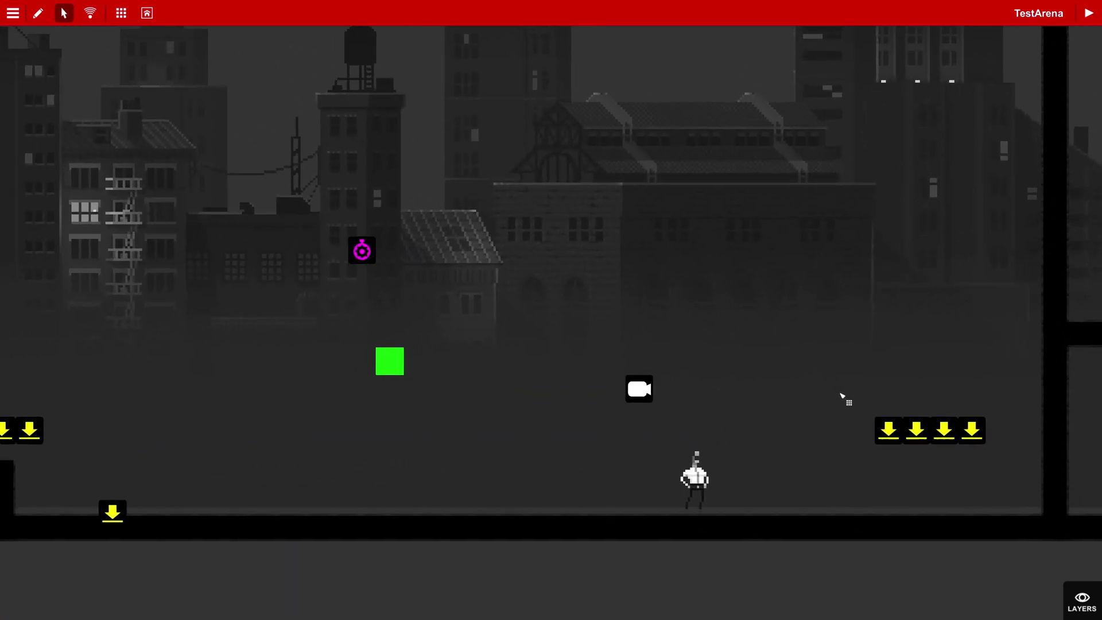
scroll(843, 396, down, 2)
scroll(841, 396, up, 3)
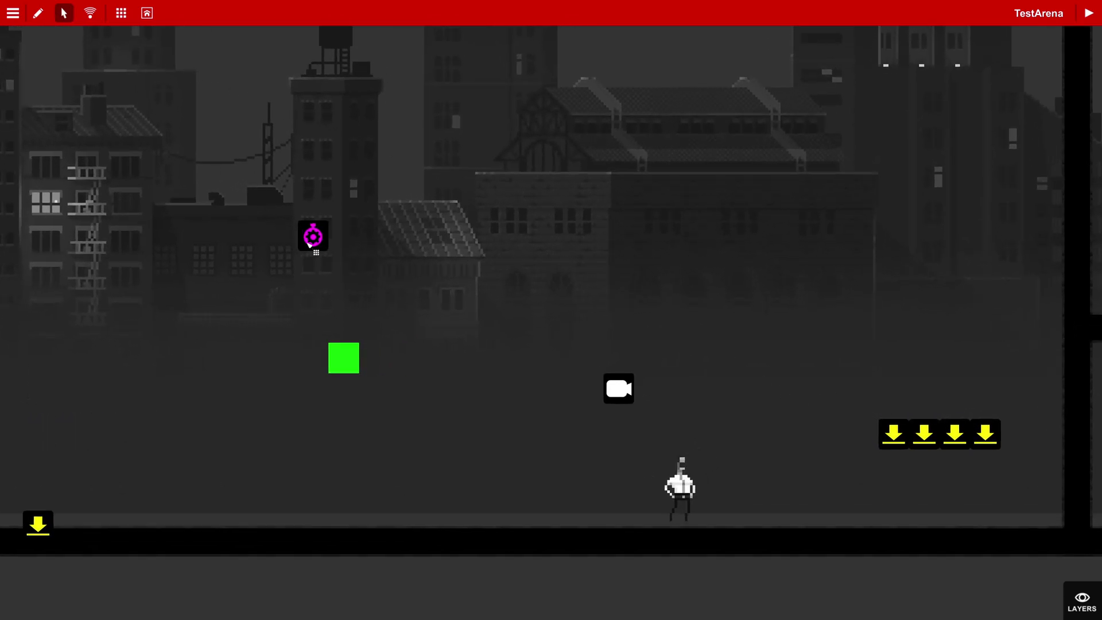
click(310, 243)
middle_drag(733, 431, 784, 315)
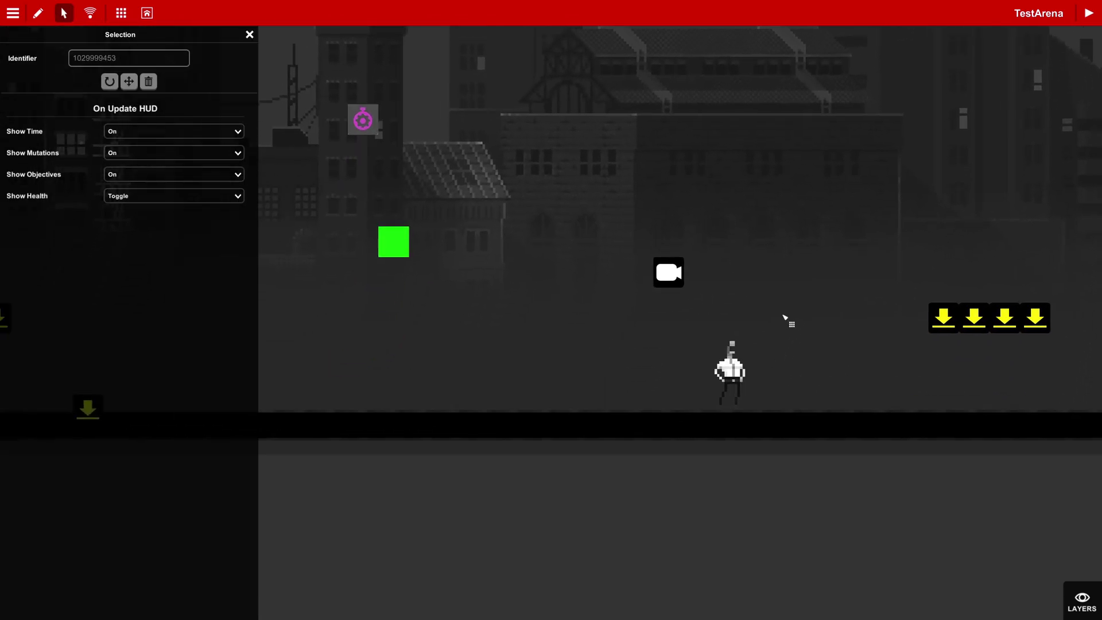
scroll(797, 321, up, 3)
scroll(798, 321, down, 2)
click(739, 379)
scroll(482, 223, down, 5)
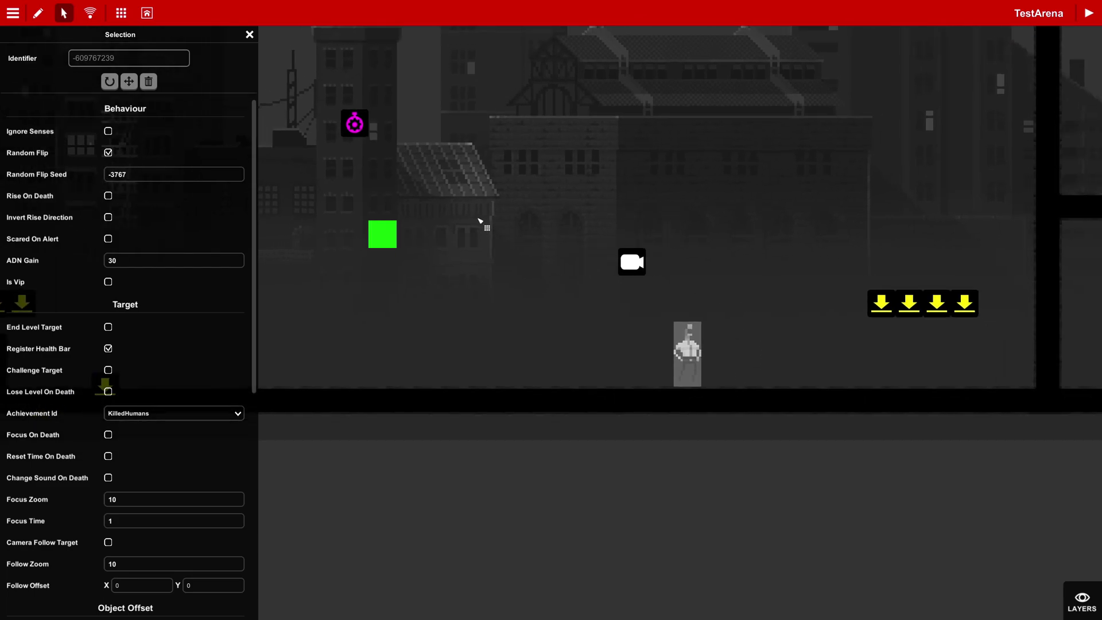
scroll(496, 252, up, 3)
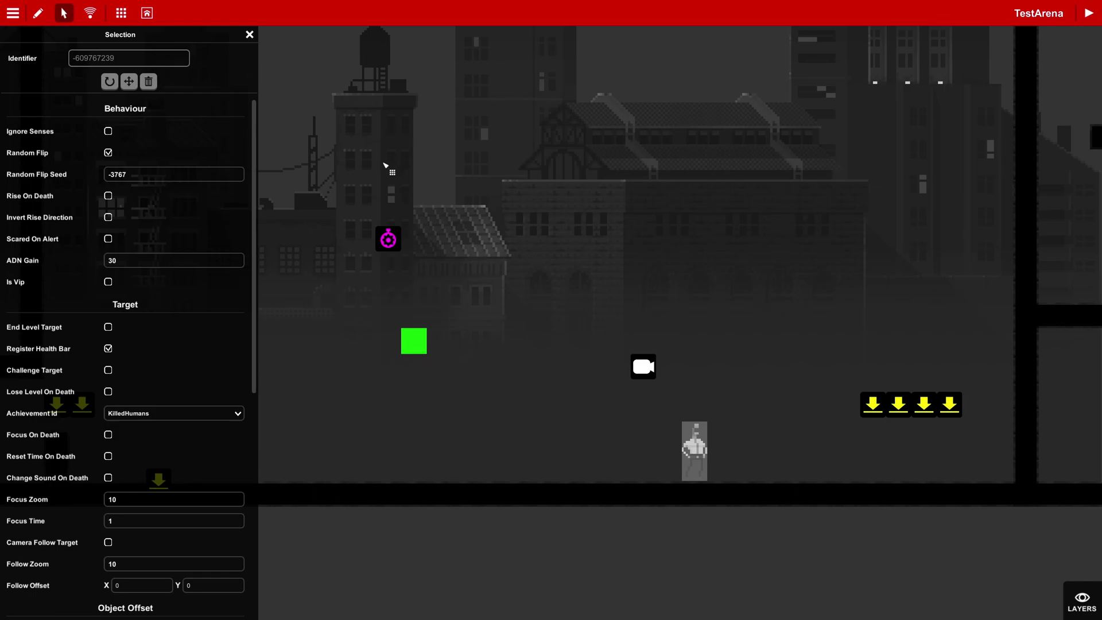
Pick Toggle again as the HUD Control trigger's Show Health mode and close its settings.
middle_drag(354, 169, 441, 183)
middle_drag(345, 200, 439, 205)
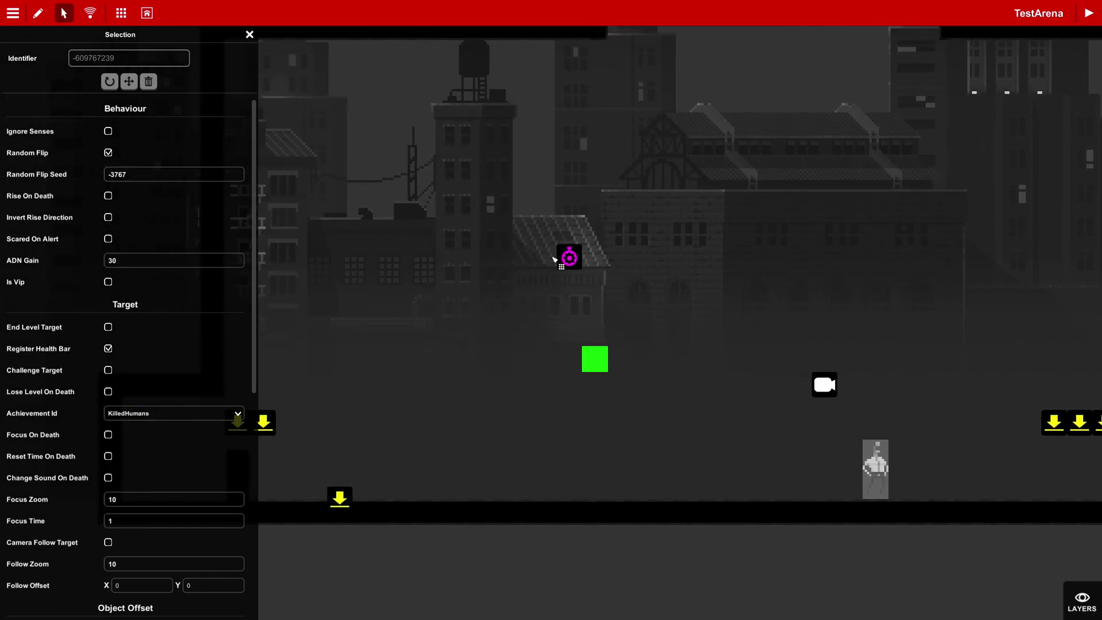
click(565, 262)
click(121, 195)
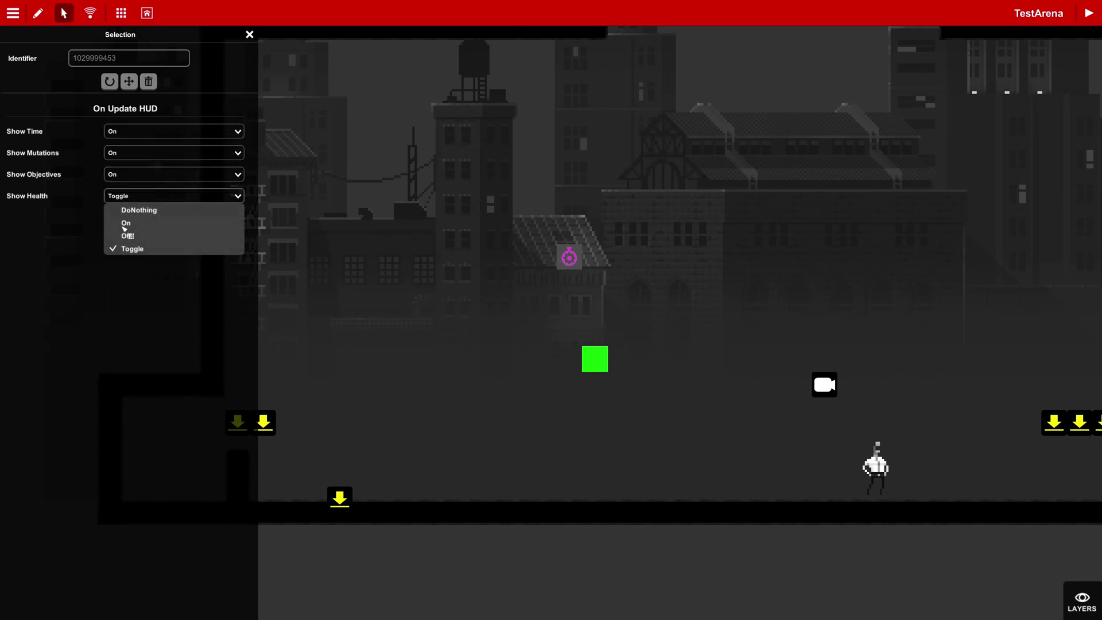
click(133, 249)
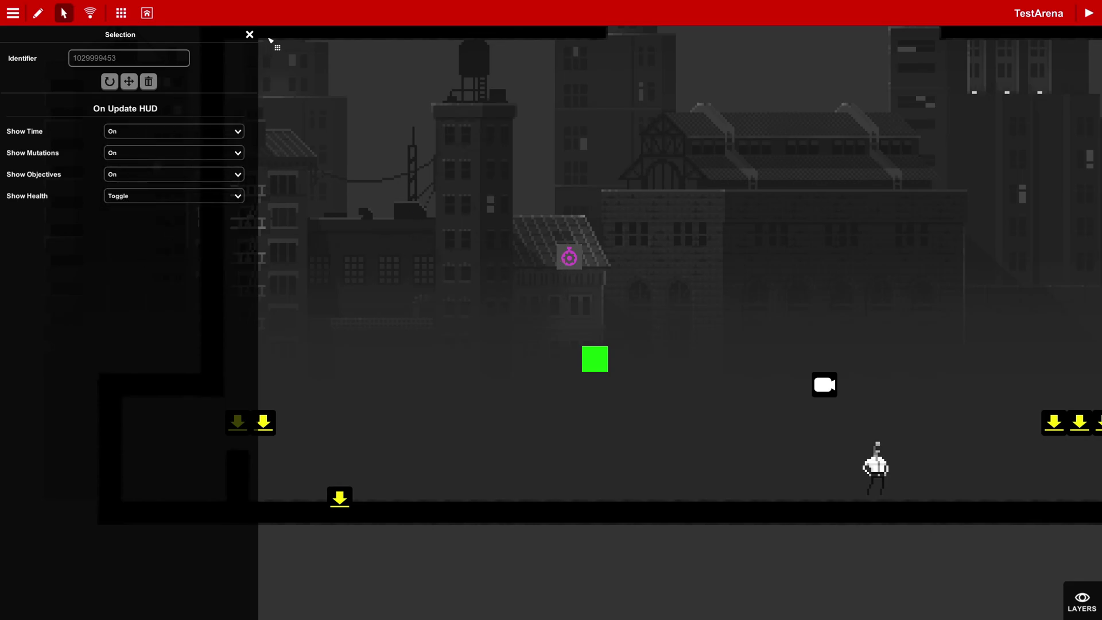
click(249, 35)
Open signal editing and move the signal node linking Start Trigger and HUD Control to the left of both objects.
click(90, 13)
scroll(609, 282, up, 5)
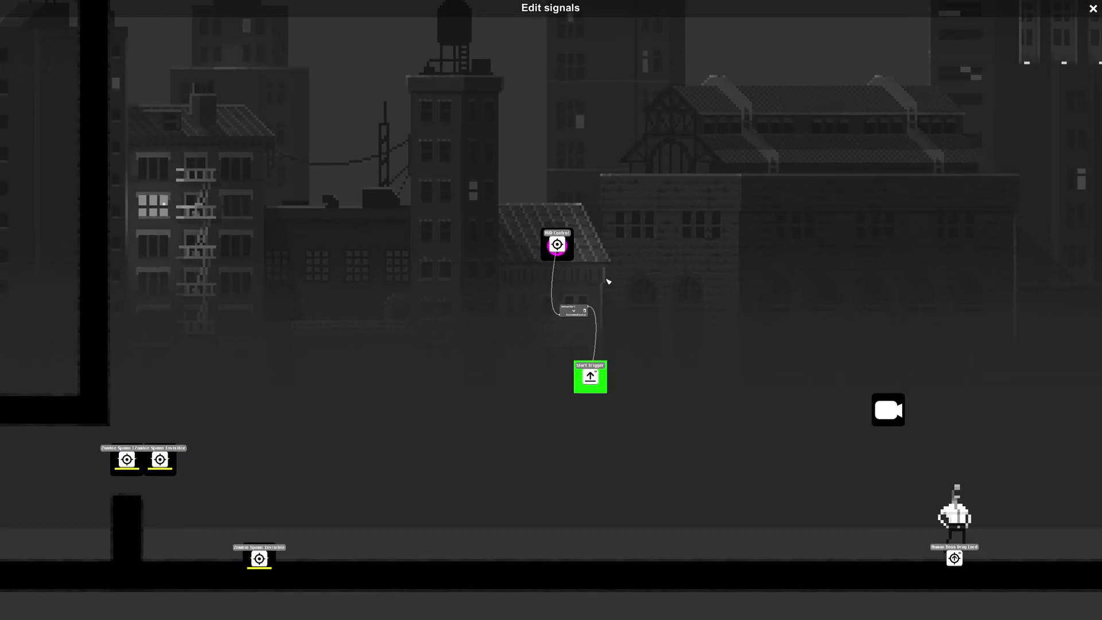
scroll(661, 307, down, 2)
scroll(696, 299, down, 1)
middle_drag(702, 371, 367, 209)
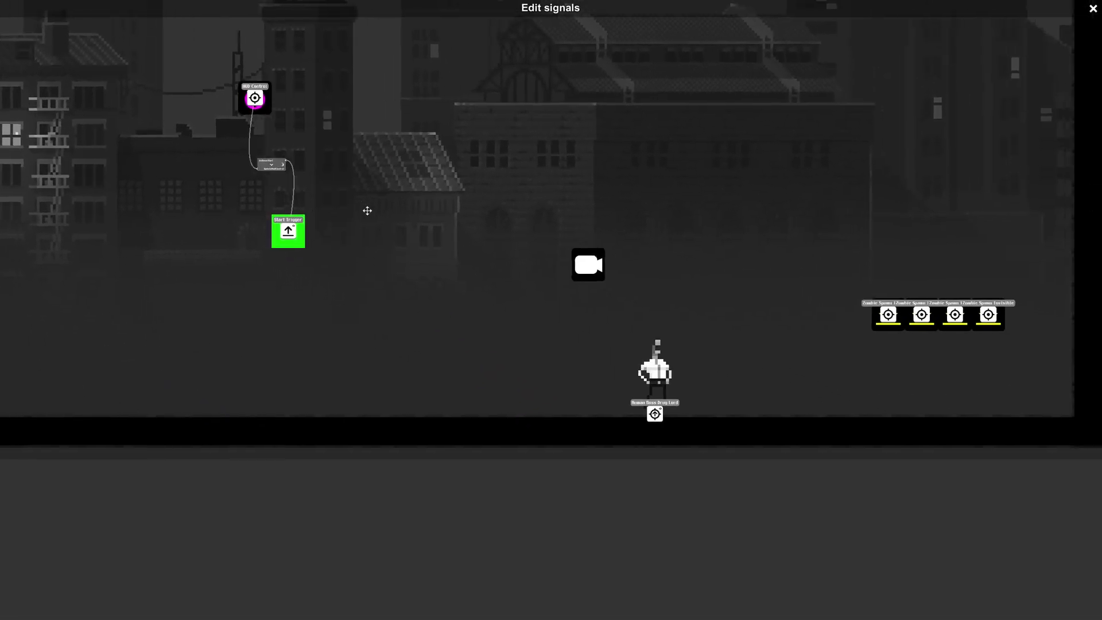
scroll(367, 209, up, 4)
scroll(356, 270, down, 2)
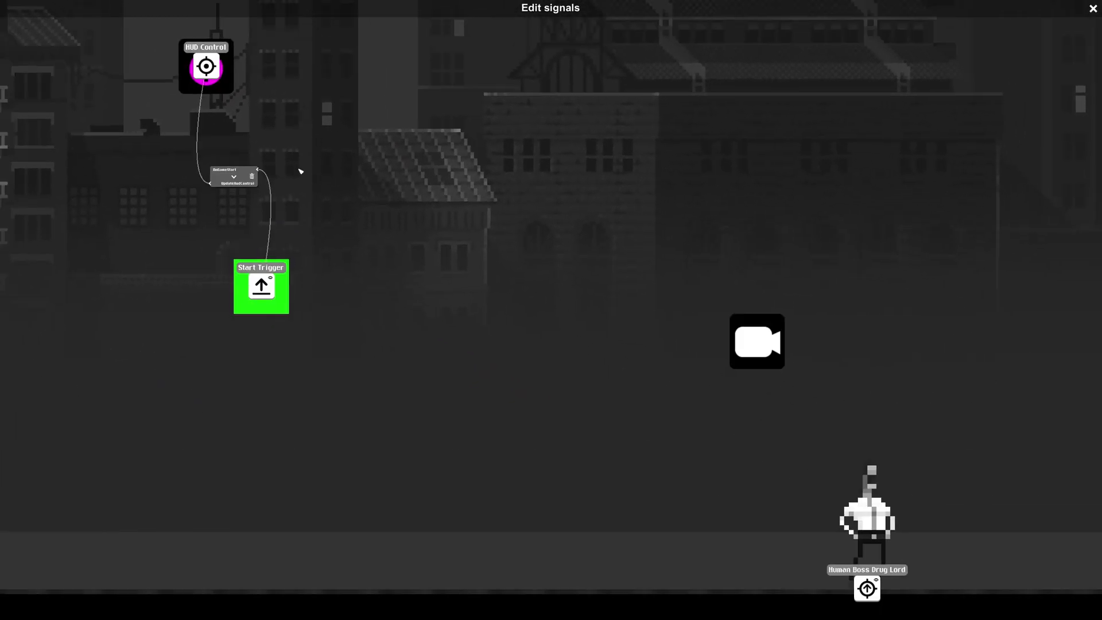
drag(238, 180, 151, 208)
scroll(137, 176, up, 4)
scroll(363, 161, down, 4)
click(292, 62)
scroll(397, 459, down, 3)
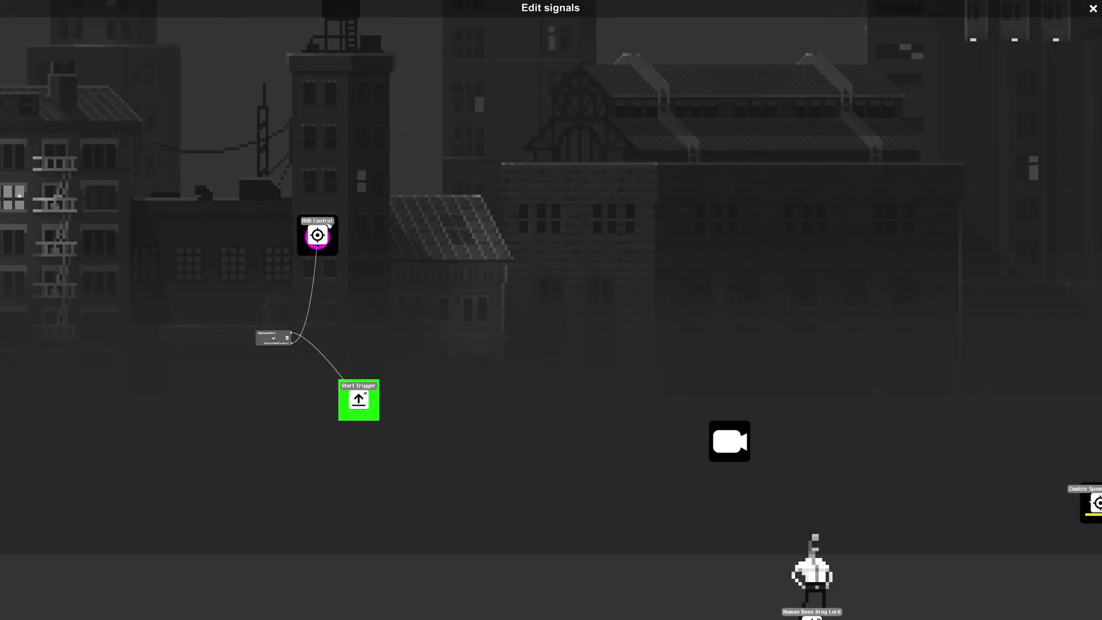
Link the Human Boss Drug Lord's On Alerted signal to the HUD Control's UpdateHudControl receiver and close signal editing.
middle_drag(803, 597, 698, 470)
scroll(698, 548, up, 4)
scroll(663, 487, down, 3)
click(160, 53)
middle_drag(160, 53, 492, 307)
scroll(492, 308, up, 2)
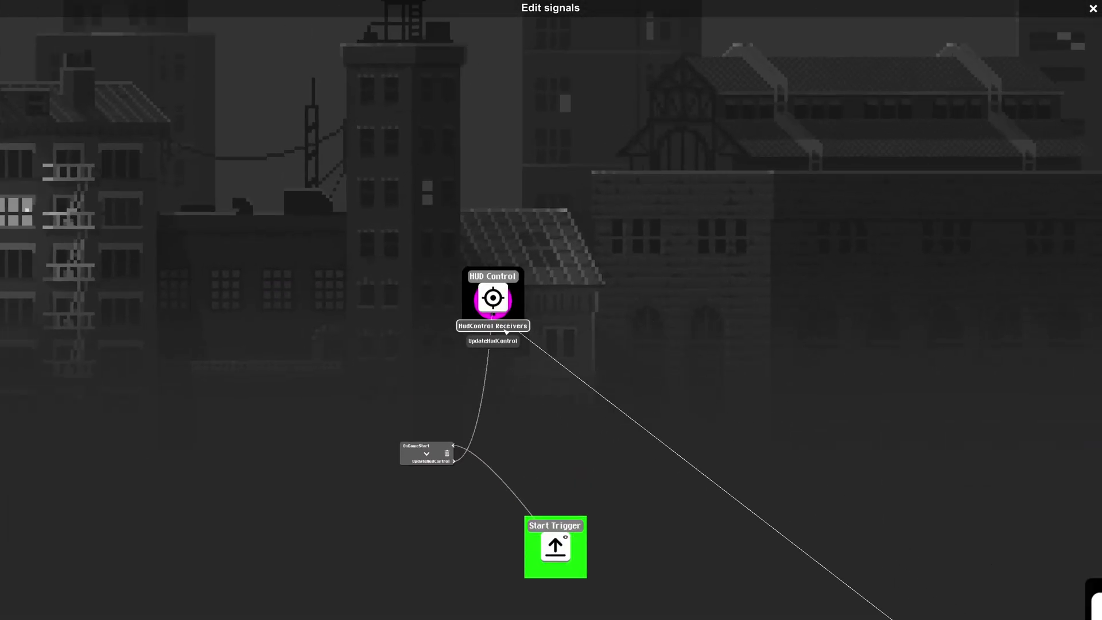
click(506, 329)
middle_drag(817, 531, 571, 275)
scroll(571, 276, up, 2)
scroll(577, 278, down, 5)
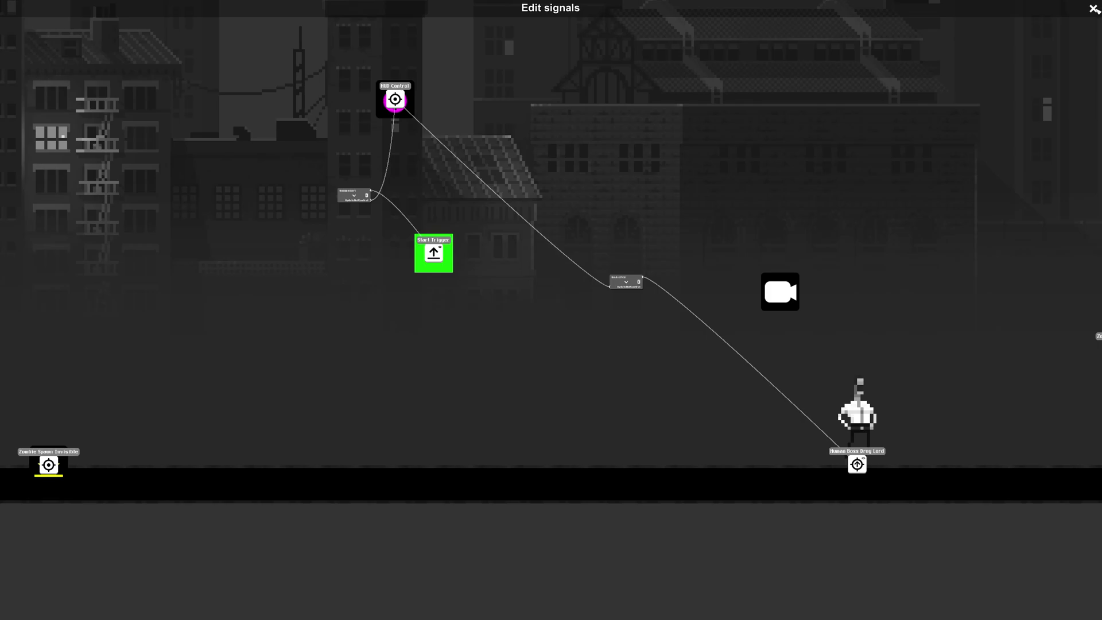
scroll(770, 221, up, 3)
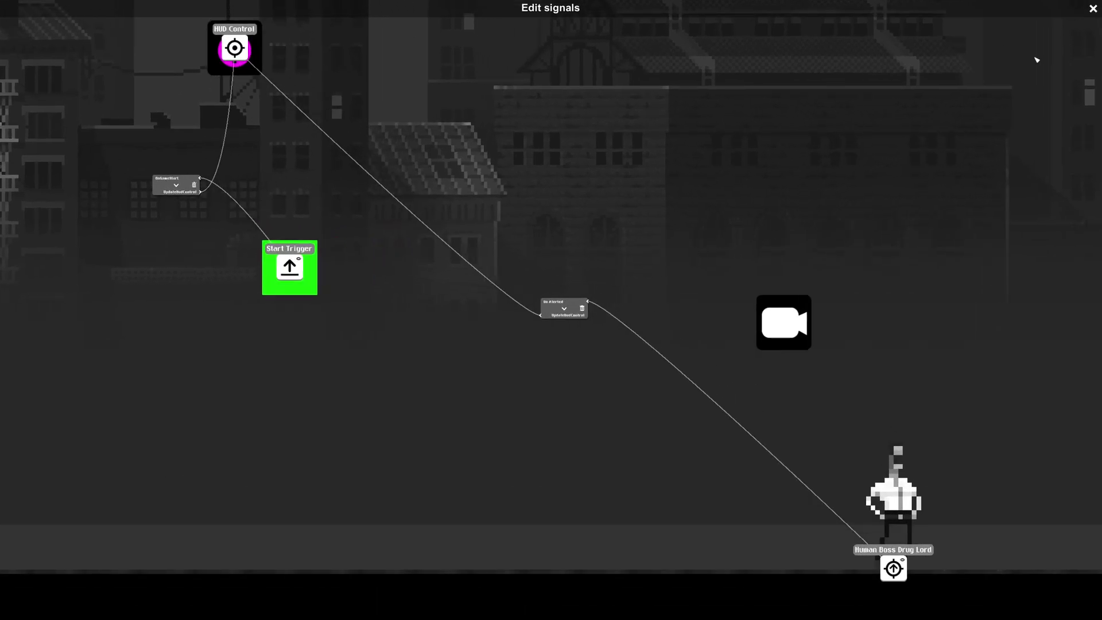
click(1095, 10)
Select the HUD Control trigger and check its On Update HUD settings.
click(65, 17)
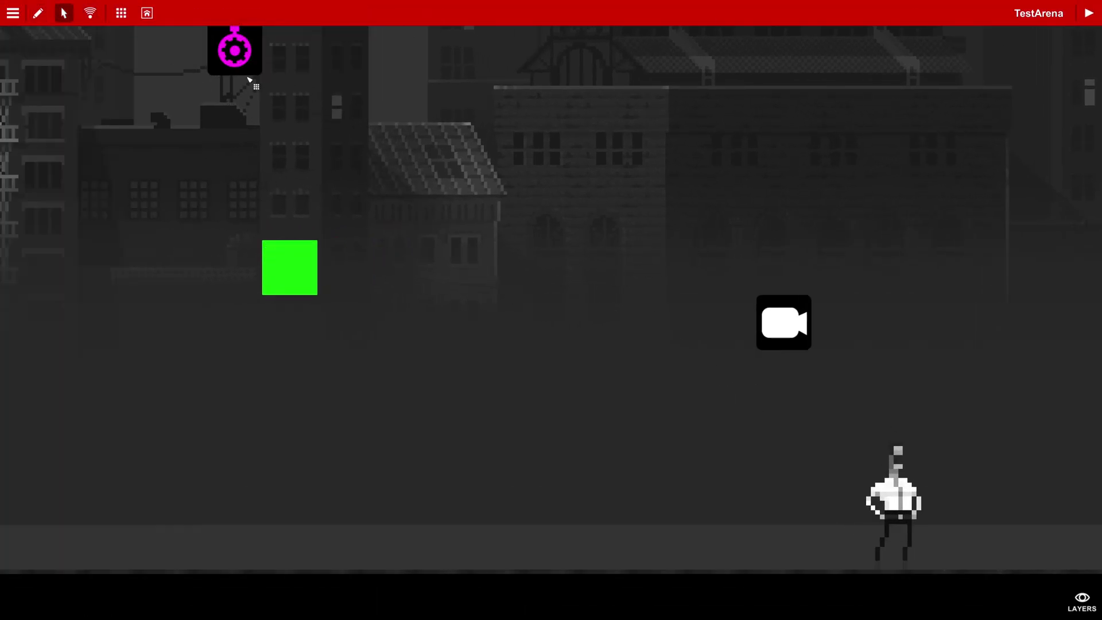
scroll(250, 81, down, 3)
click(284, 85)
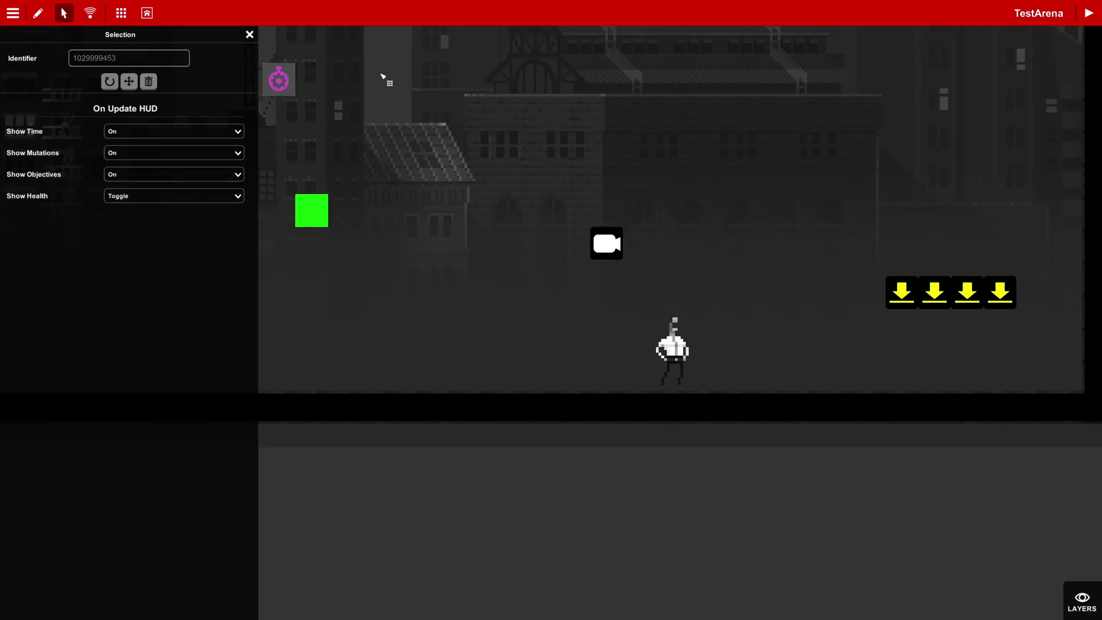
Search the paint tiles for "zombi" and place a Zombie on the arena floor, well to the left of the boss.
click(39, 13)
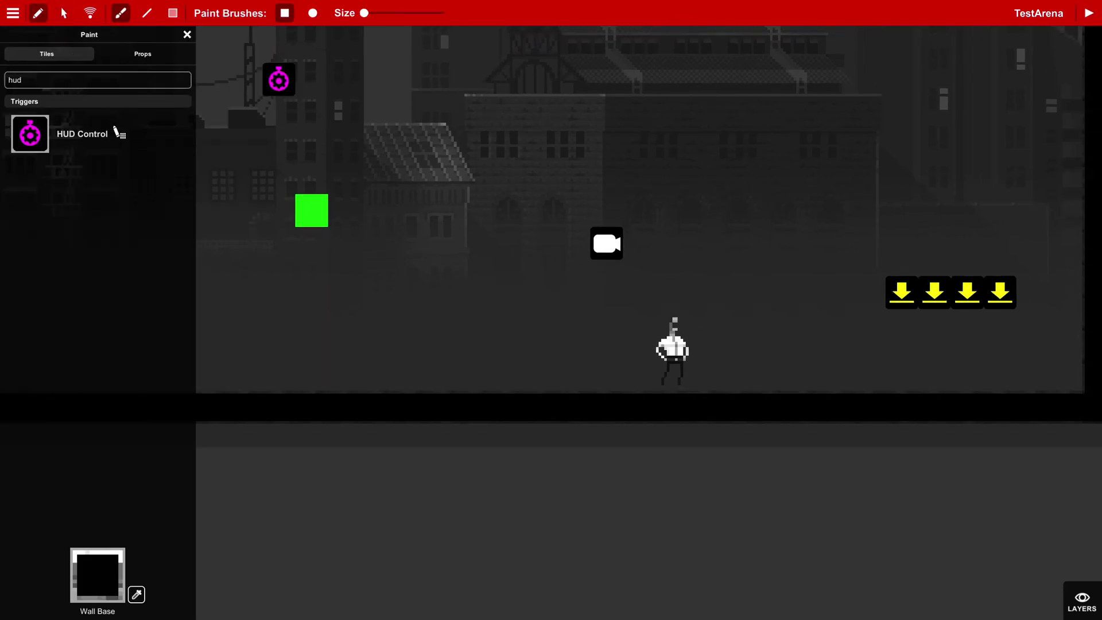
text(zombies)
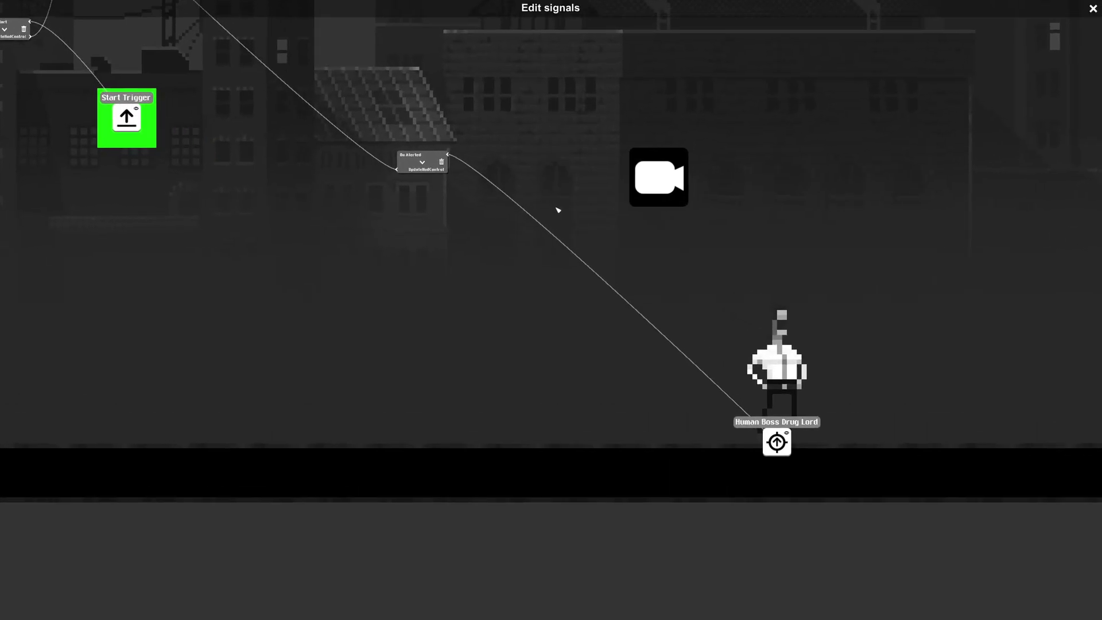
Review the signal links between Start Trigger, HUD Control and the boss, play-test the level and return to the editor.
scroll(558, 210, up, 1)
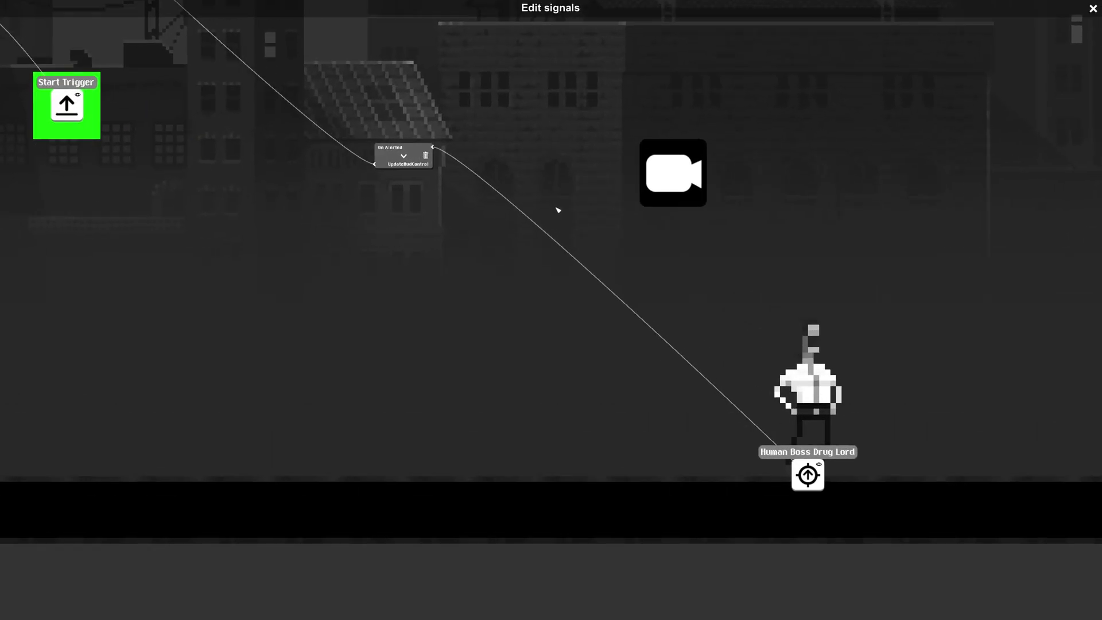
scroll(408, 209, down, 3)
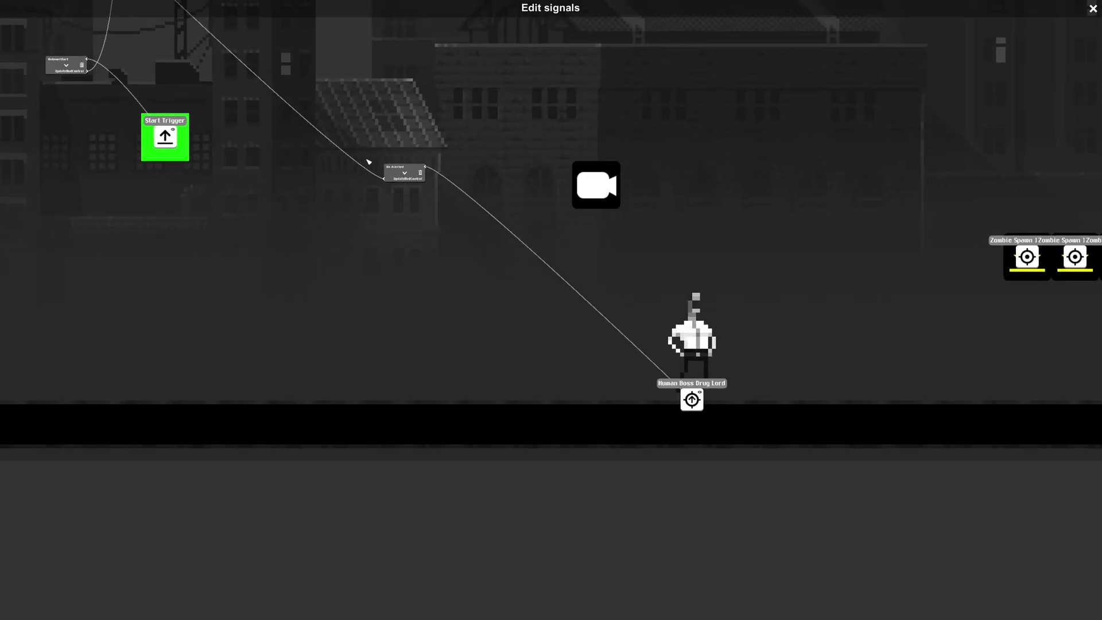
middle_drag(318, 96, 692, 322)
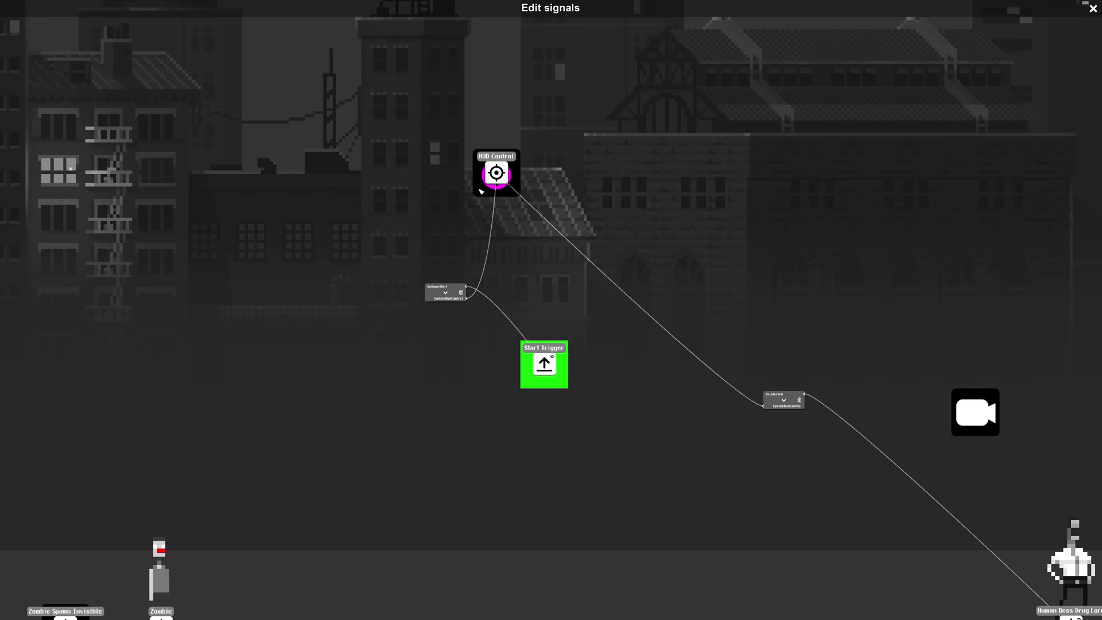
middle_drag(713, 267, 619, 209)
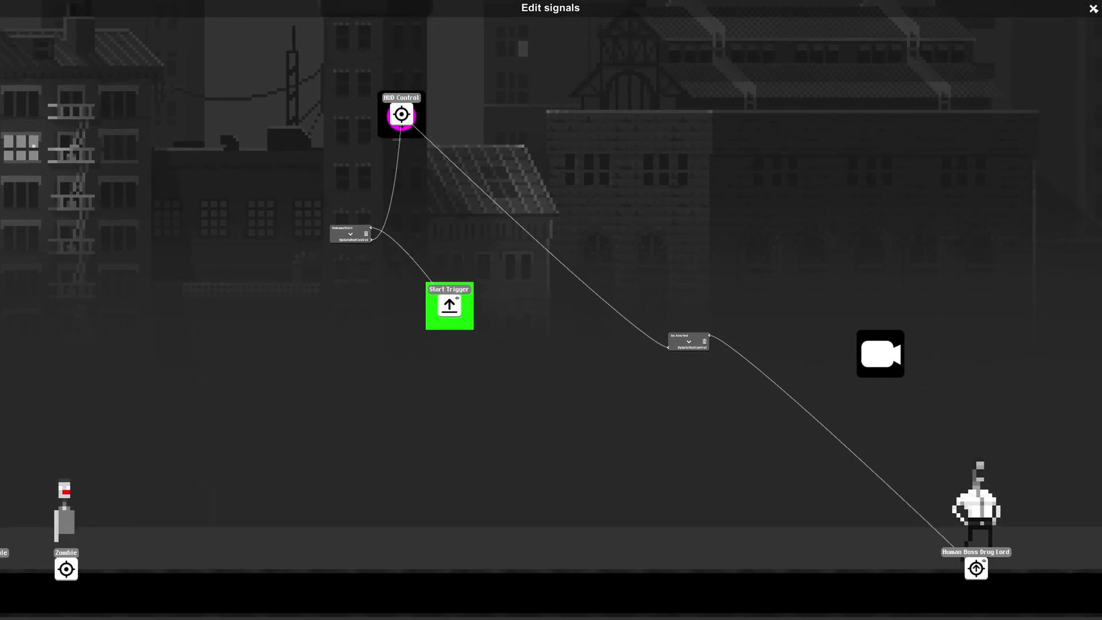
click(1093, 9)
click(1093, 15)
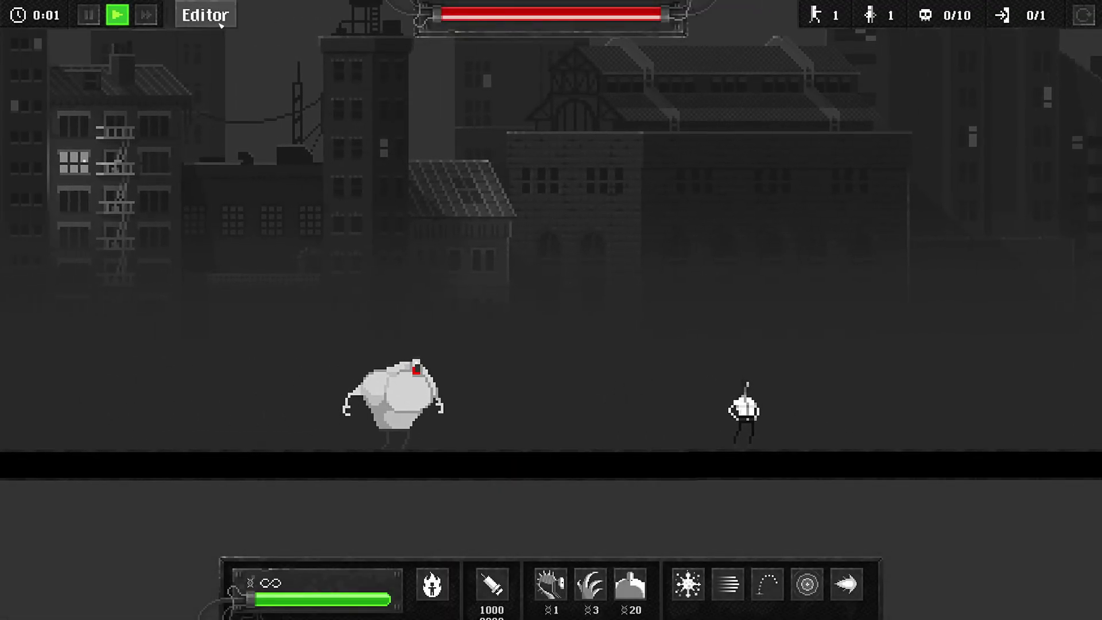
click(215, 20)
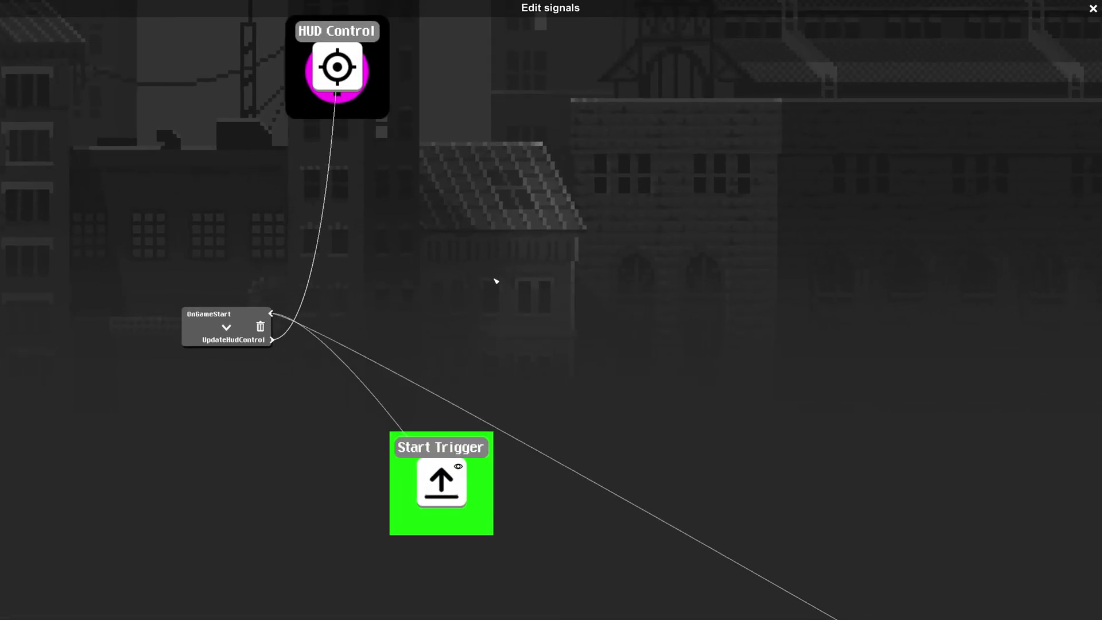
Move the overlapping On Alerted node aside, delete the OnGameStart node linking Start Trigger and HUD Control, and close signal editing.
scroll(367, 310, down, 3)
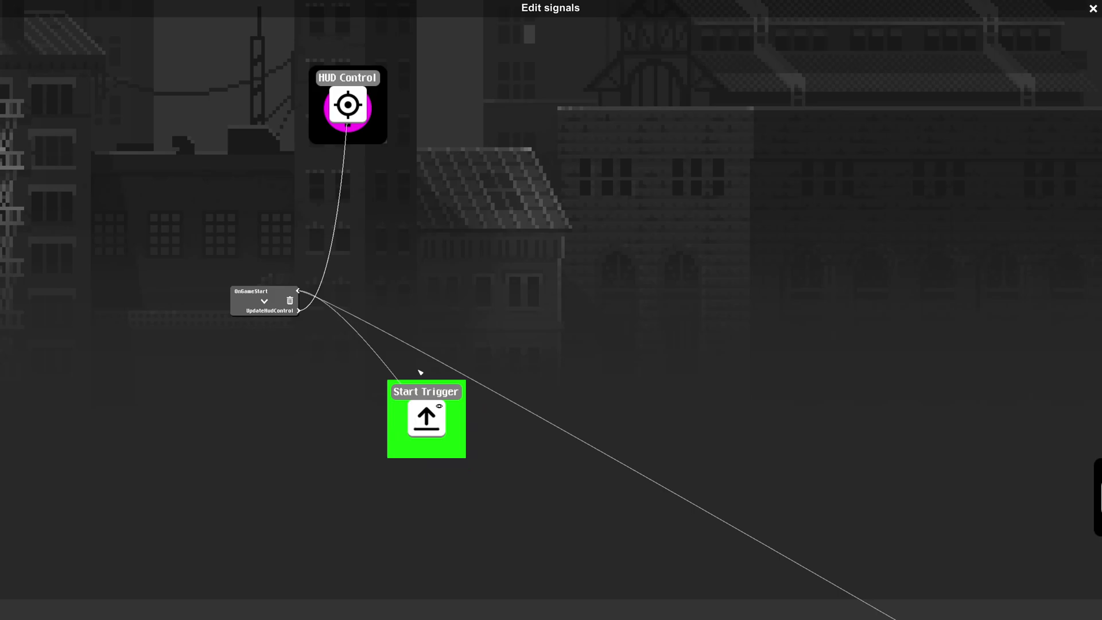
drag(268, 303, 255, 261)
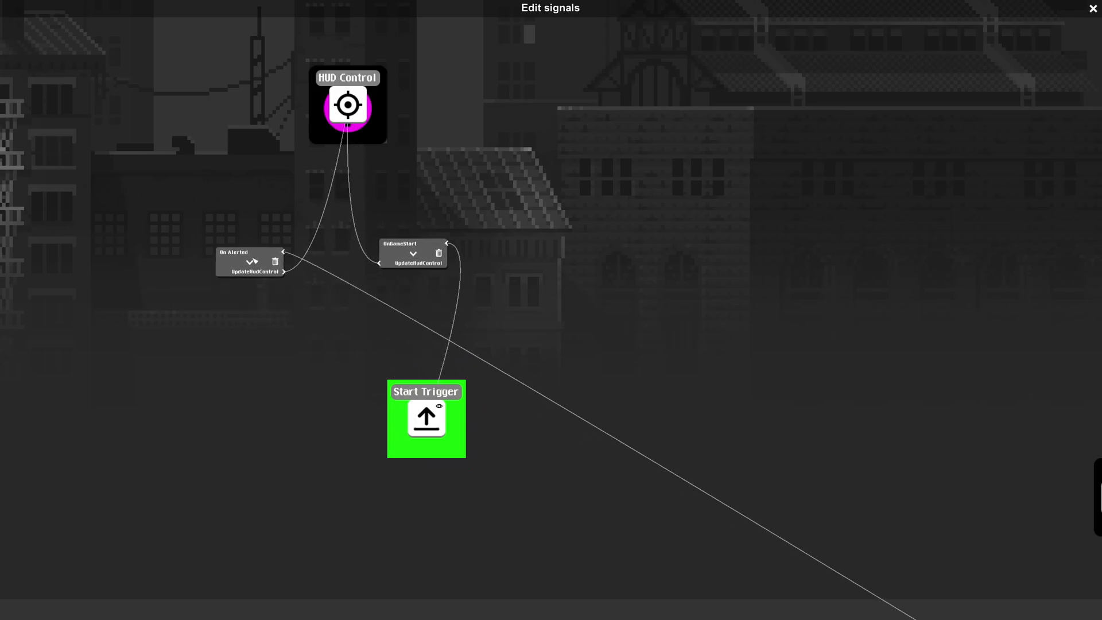
click(441, 254)
scroll(448, 256, down, 4)
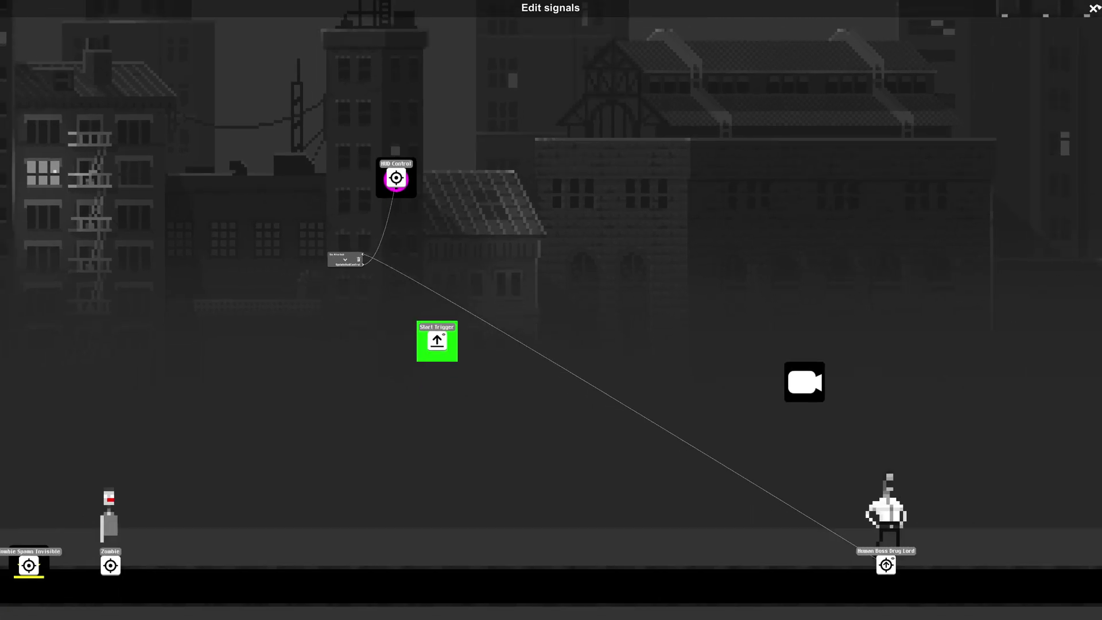
click(1097, 7)
Play-test the level, follow the zombie's fight with the boss to check the health bar, and return to the editor.
click(1094, 13)
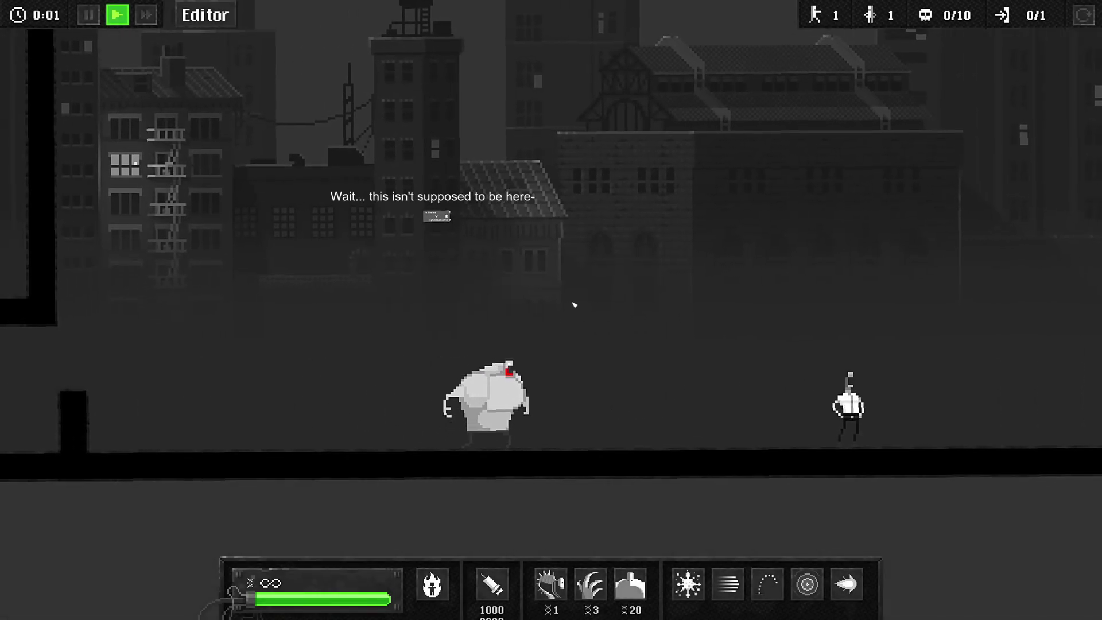
key(d)
scroll(733, 438, up, 3)
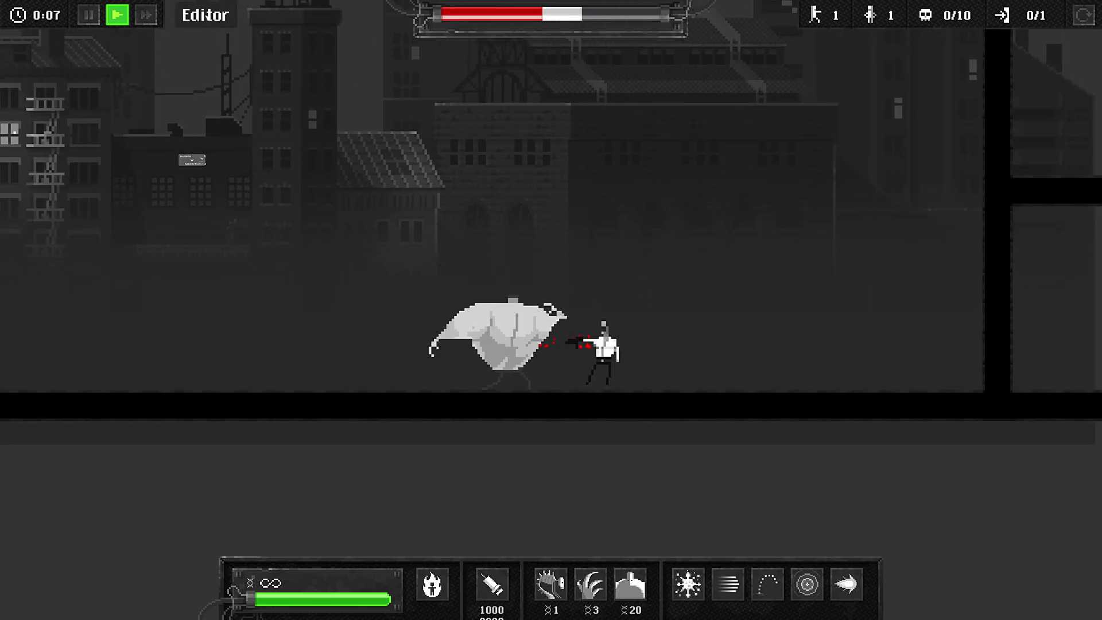
click(201, 16)
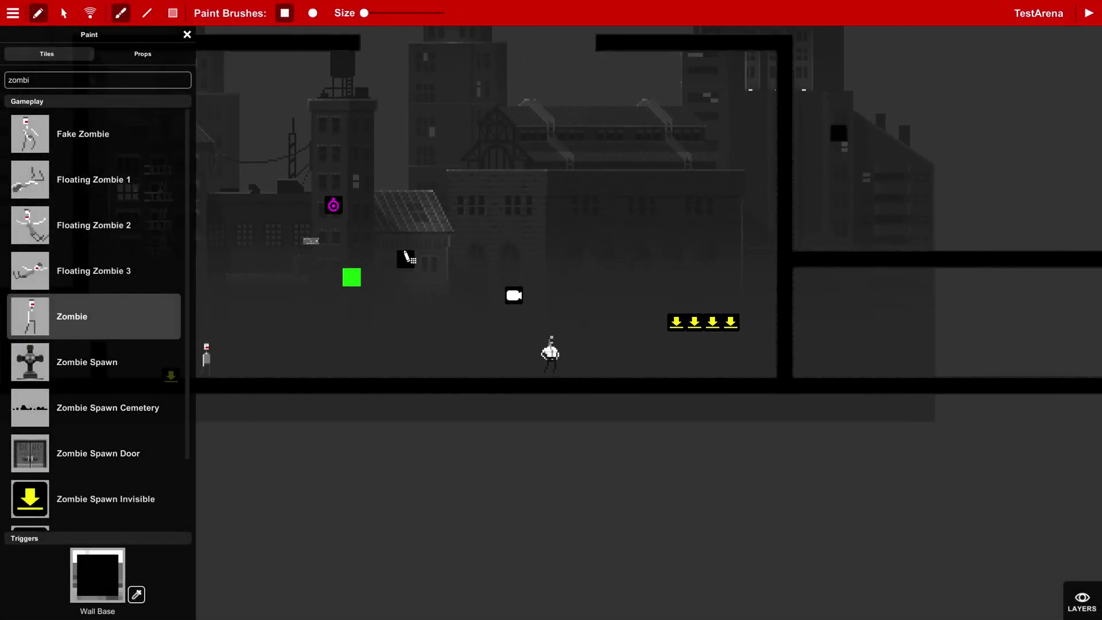
scroll(407, 255, down, 3)
scroll(430, 255, up, 4)
scroll(434, 255, down, 2)
scroll(448, 255, up, 4)
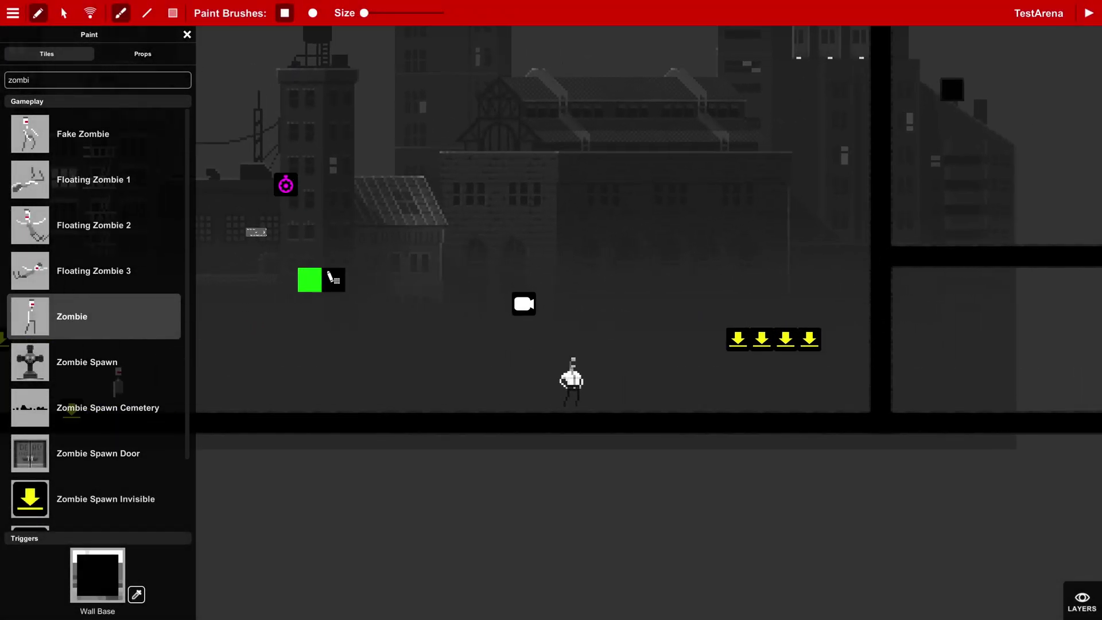
middle_drag(578, 221, 590, 332)
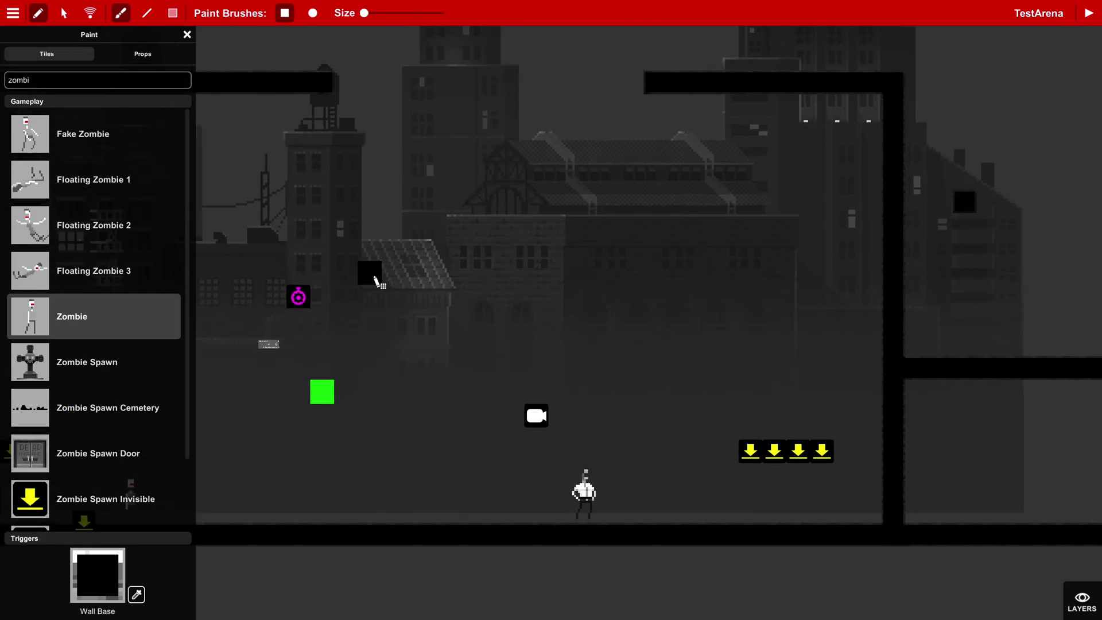
middle_drag(414, 295, 726, 337)
scroll(614, 353, up, 2)
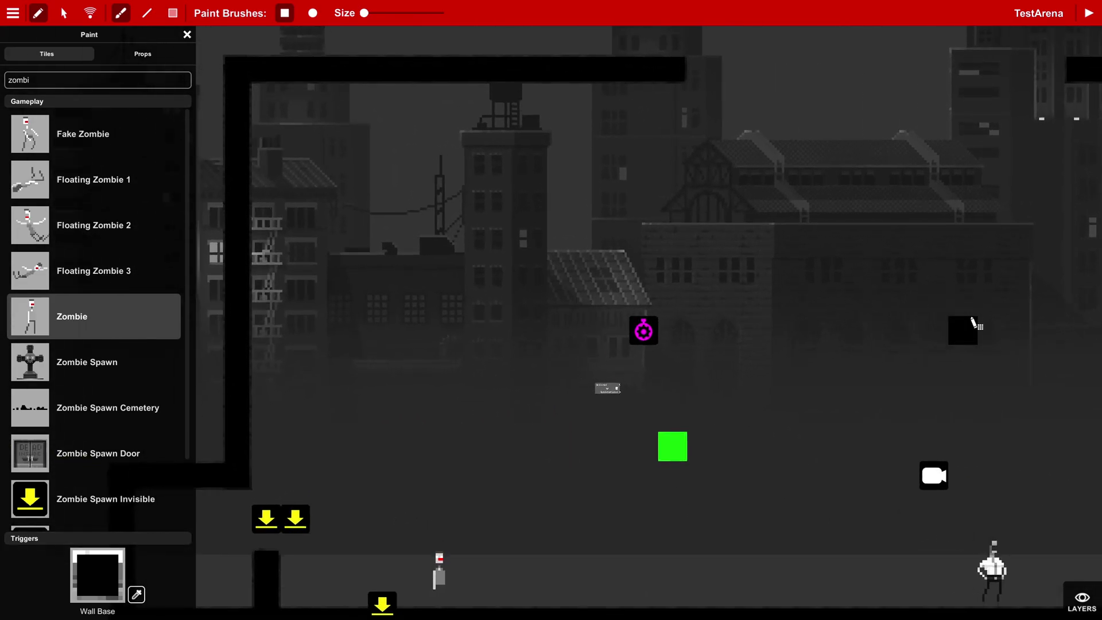
middle_drag(975, 320, 629, 220)
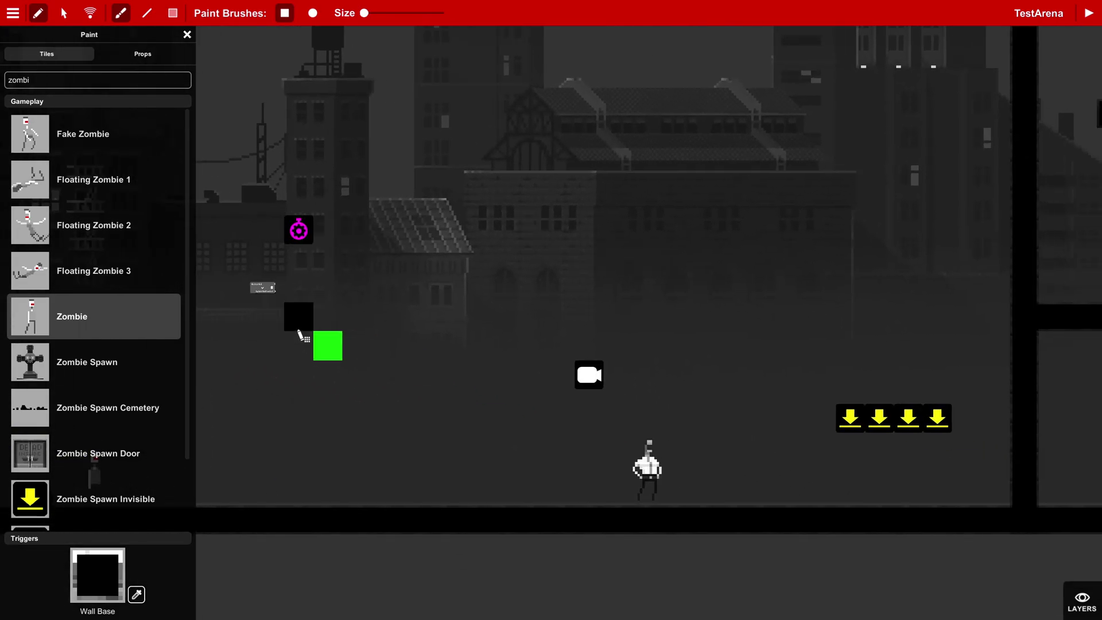
middle_drag(419, 324, 598, 344)
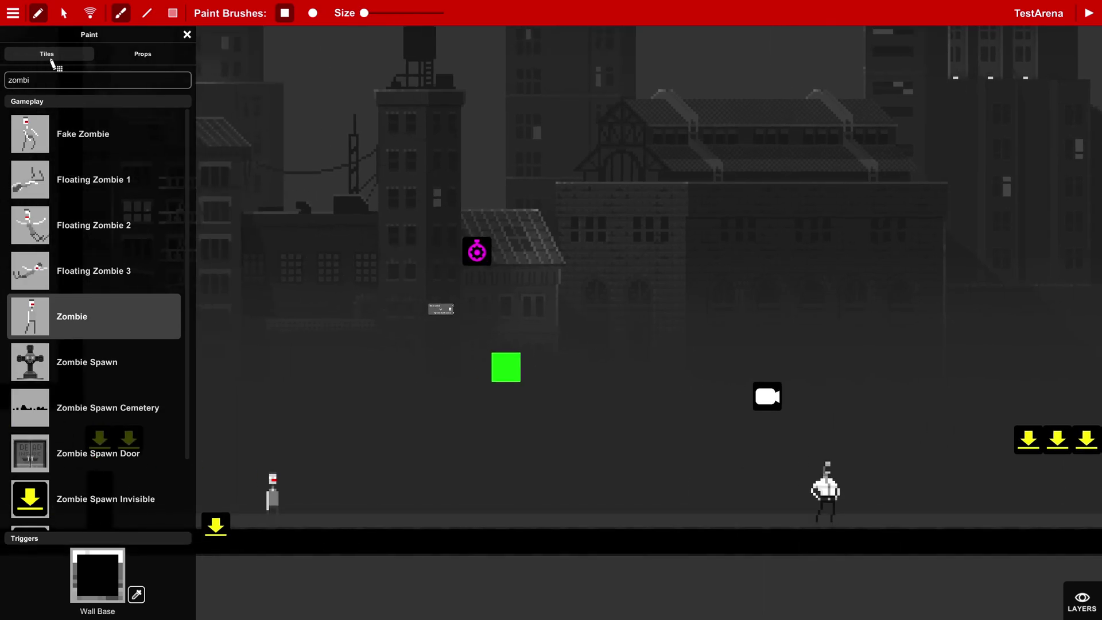
click(64, 14)
scroll(634, 330, down, 1)
scroll(634, 331, down, 1)
scroll(749, 364, up, 2)
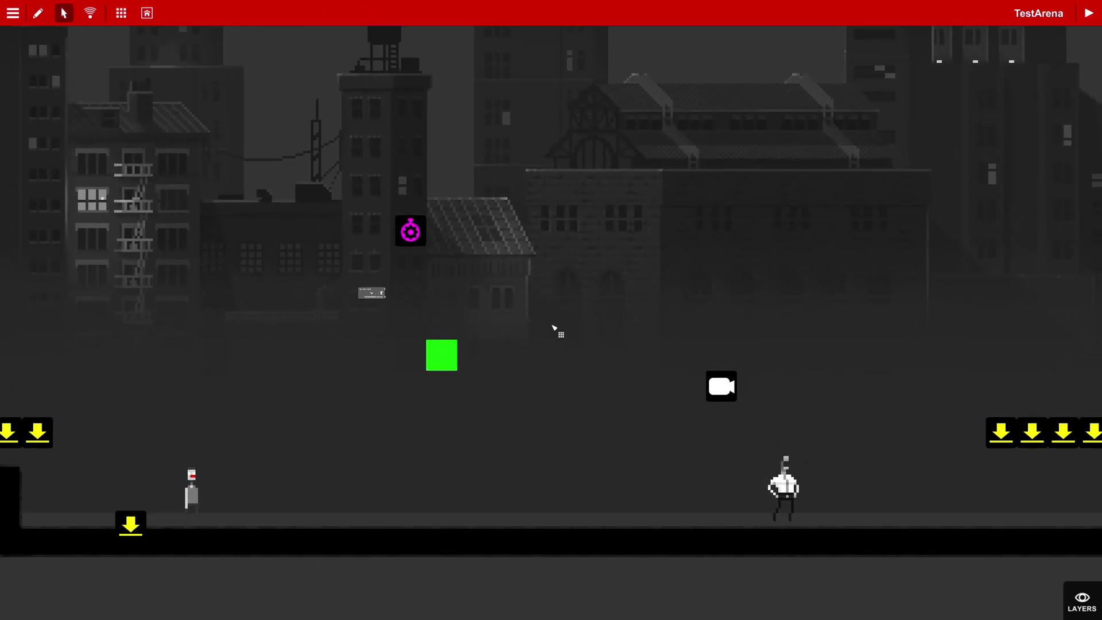
scroll(561, 331, down, 2)
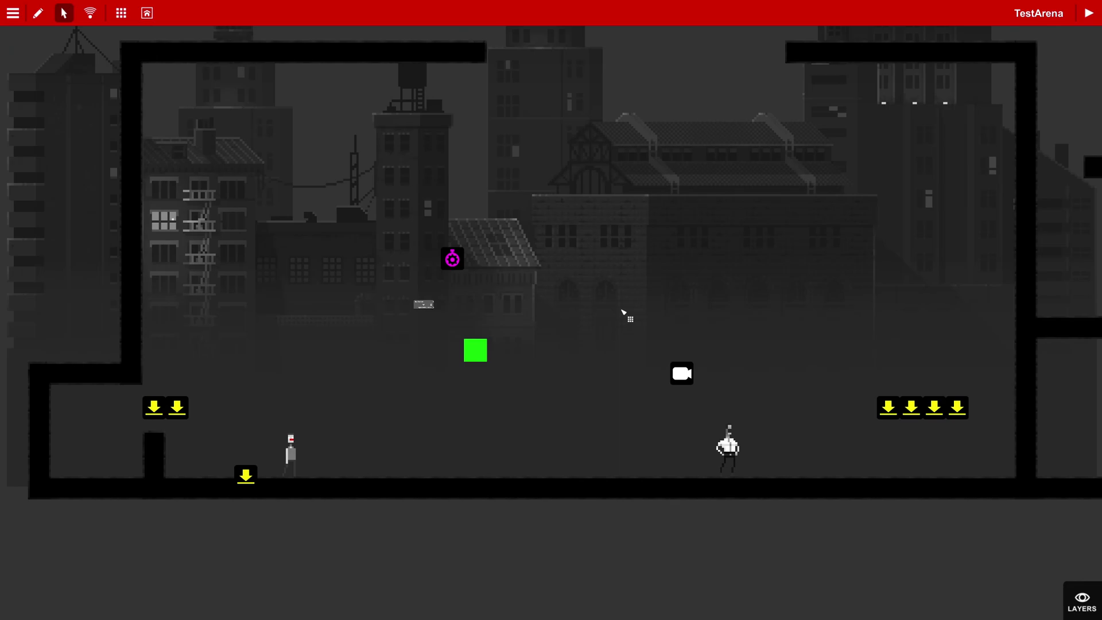
scroll(607, 304, down, 3)
scroll(606, 307, up, 3)
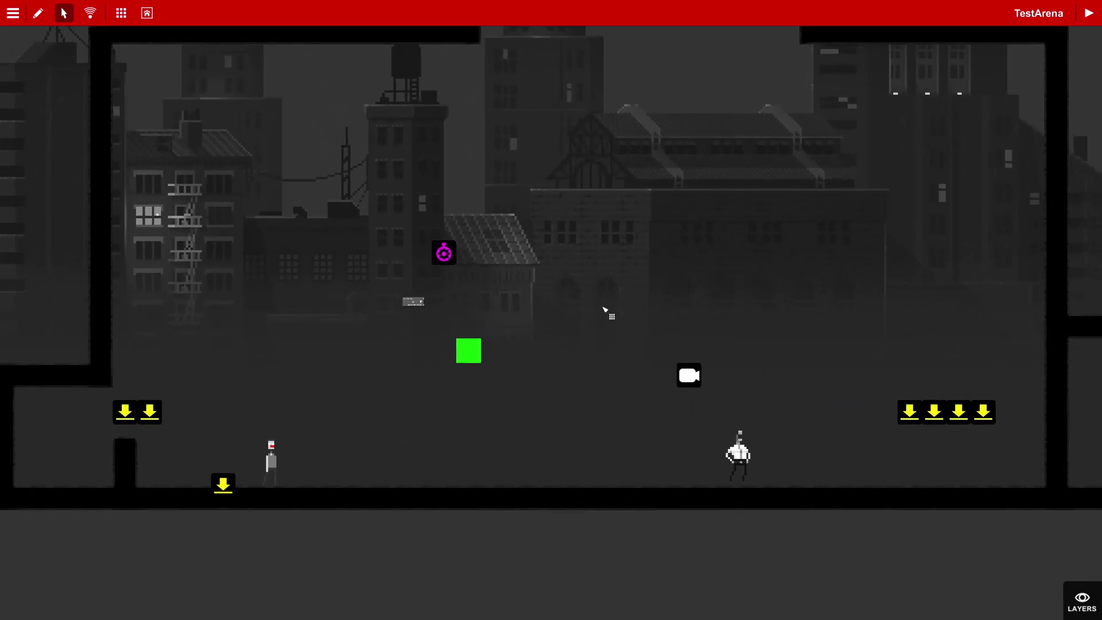
scroll(604, 311, down, 3)
scroll(603, 311, down, 1)
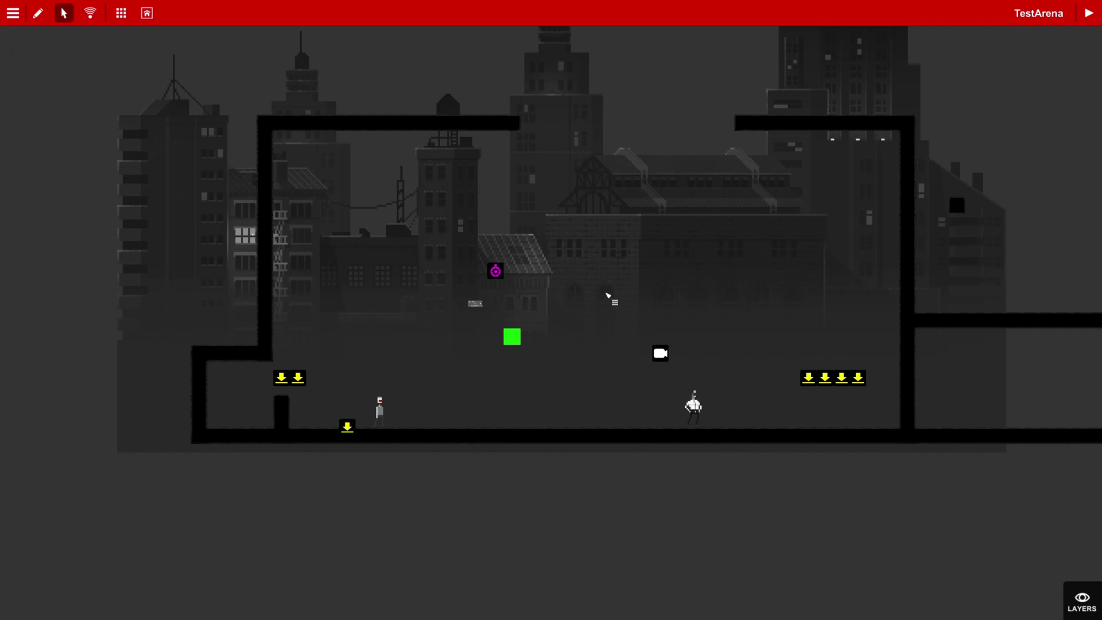